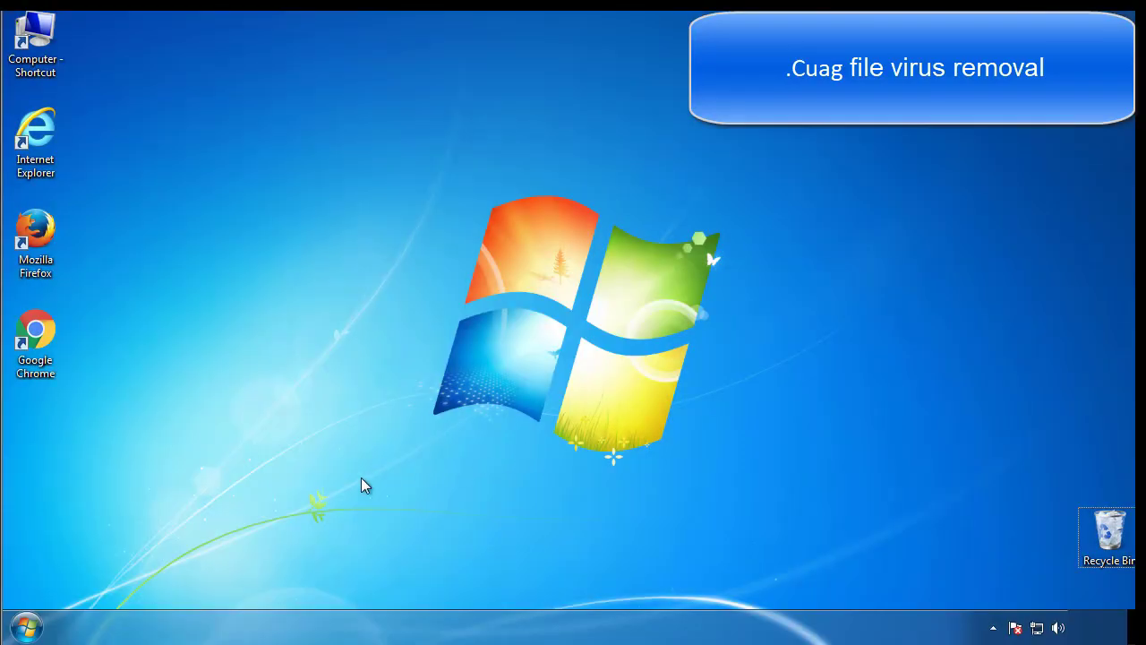
- Launch msconfig, tick Safe boot (Minimal) on the Boot tab, and restart into Safe Mode
left_click(34, 626)
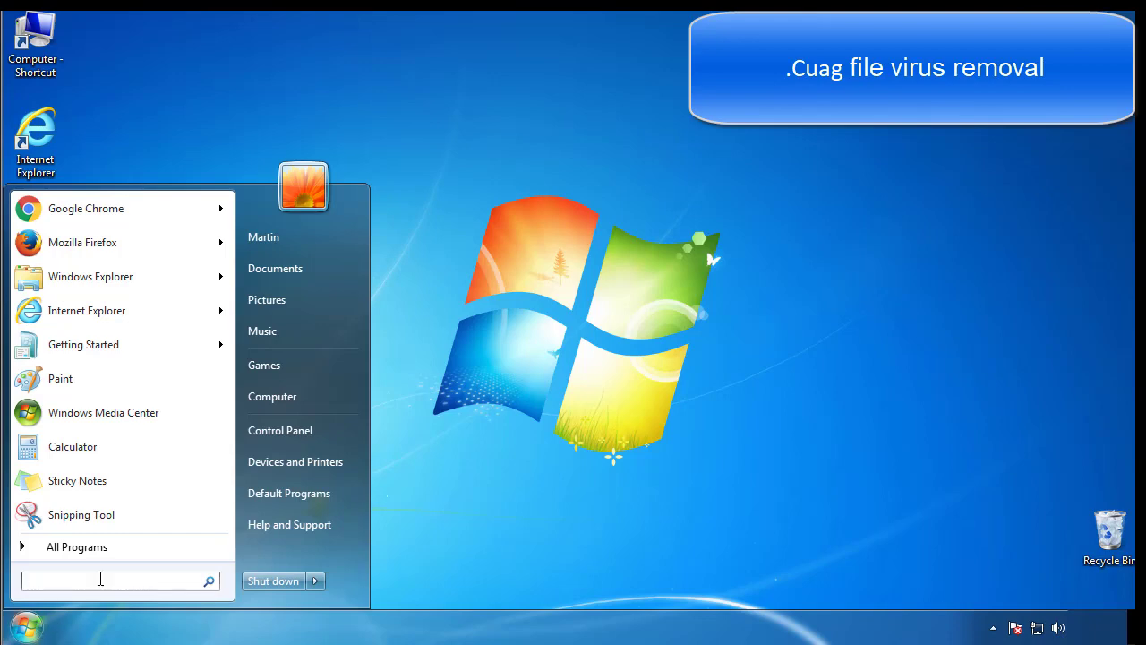
type("mscon")
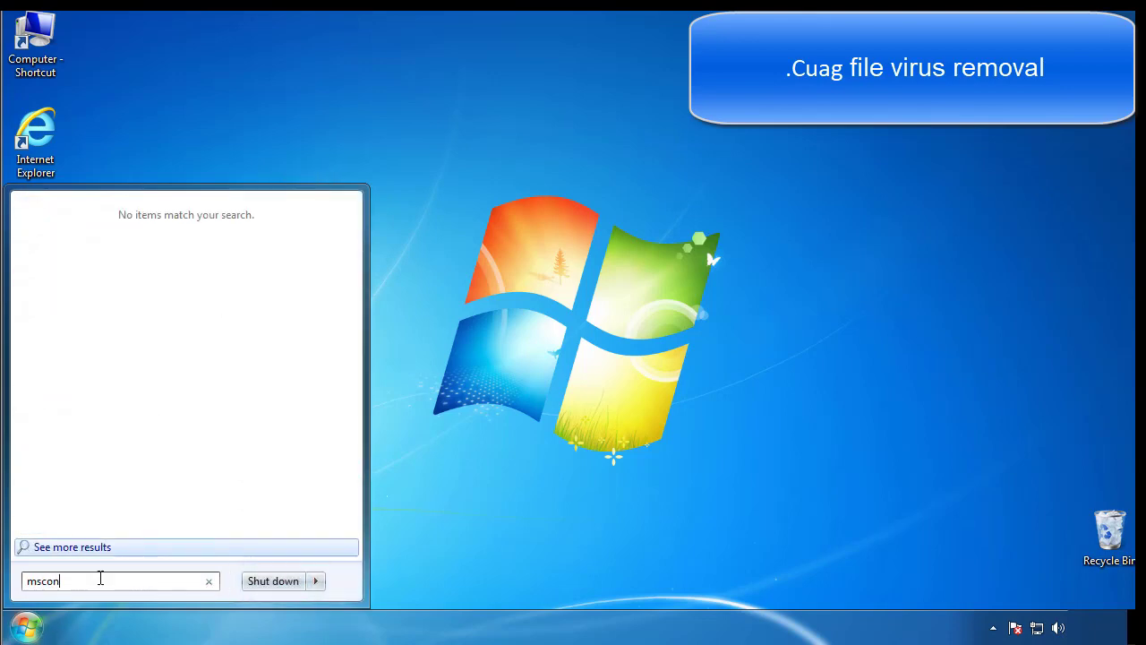
type("fig")
key("Return")
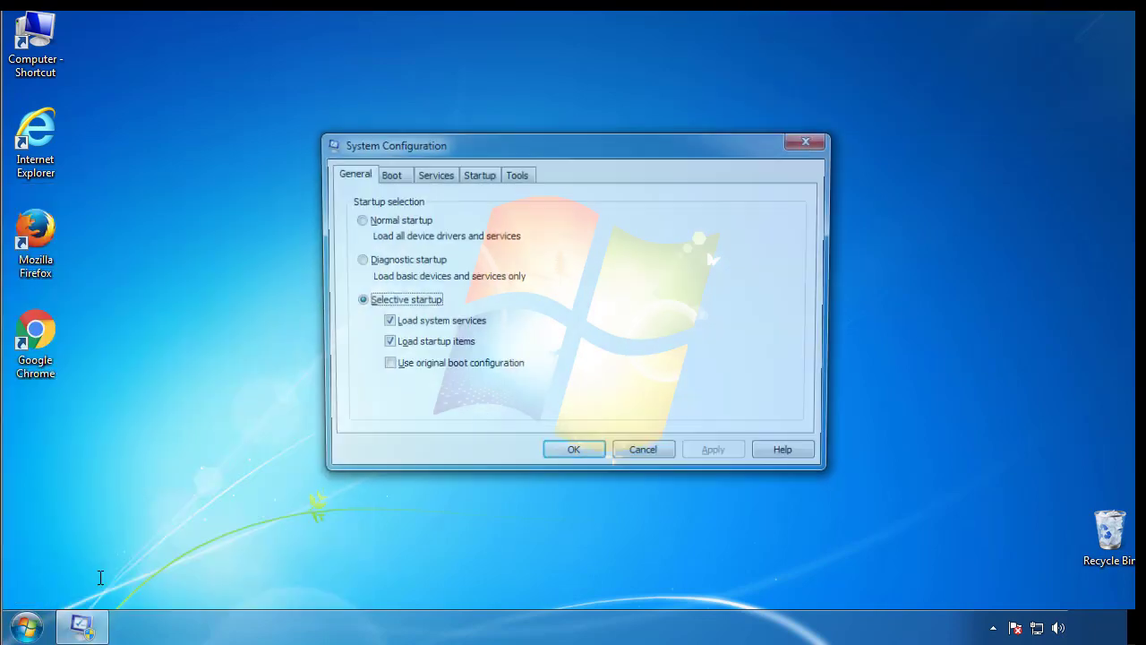
left_click(386, 173)
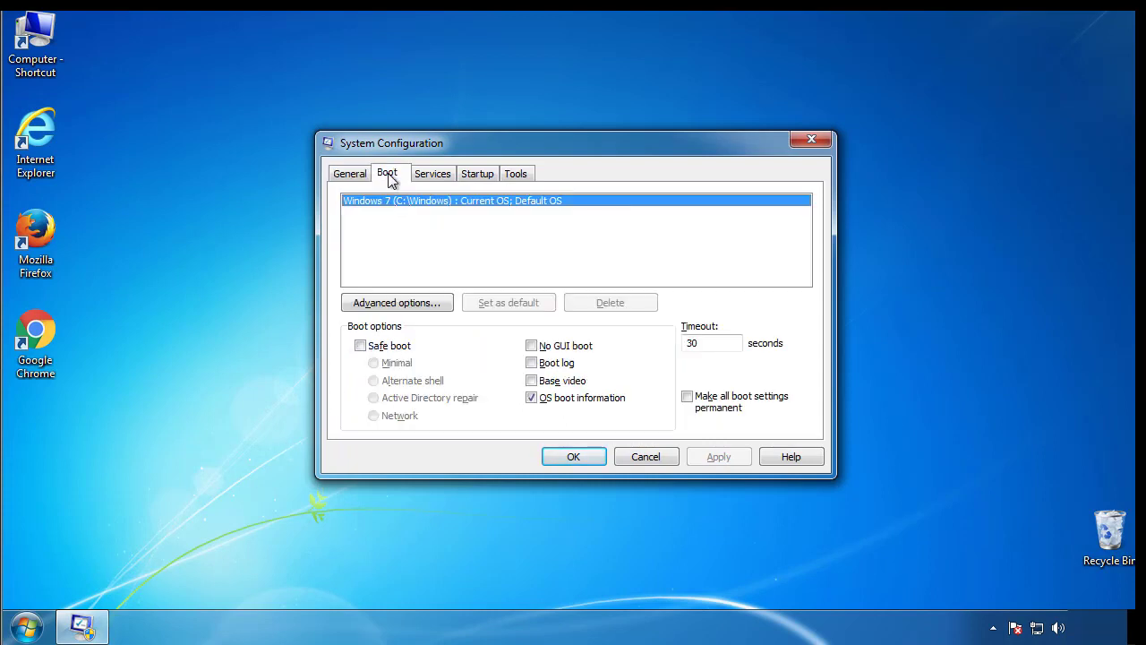
left_click(359, 345)
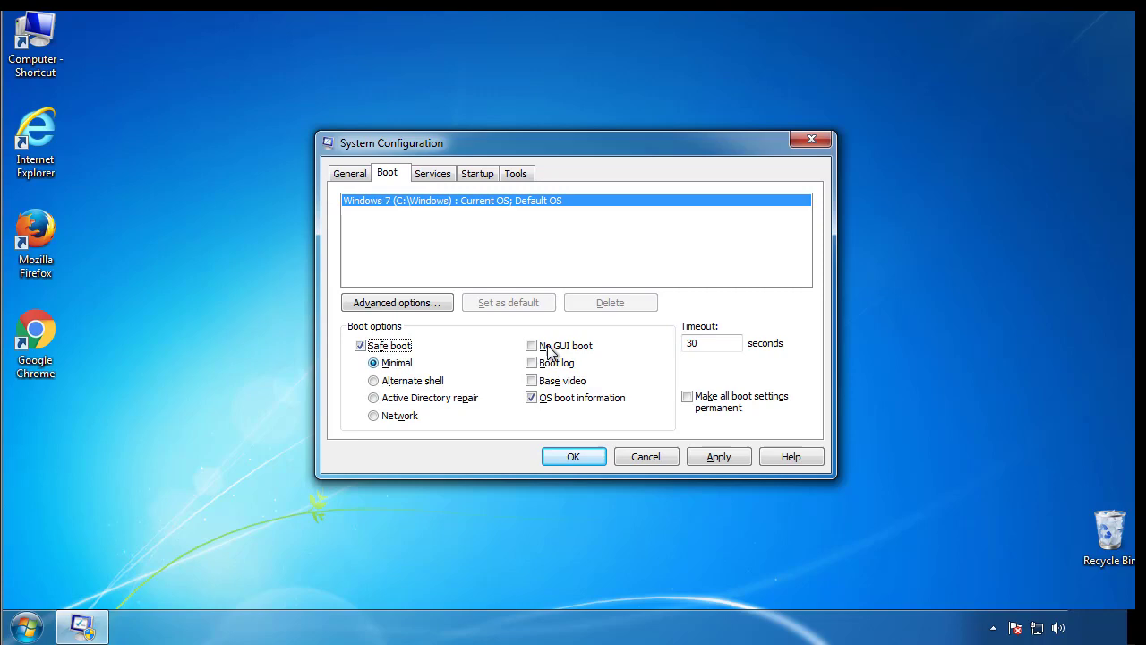
left_click(584, 459)
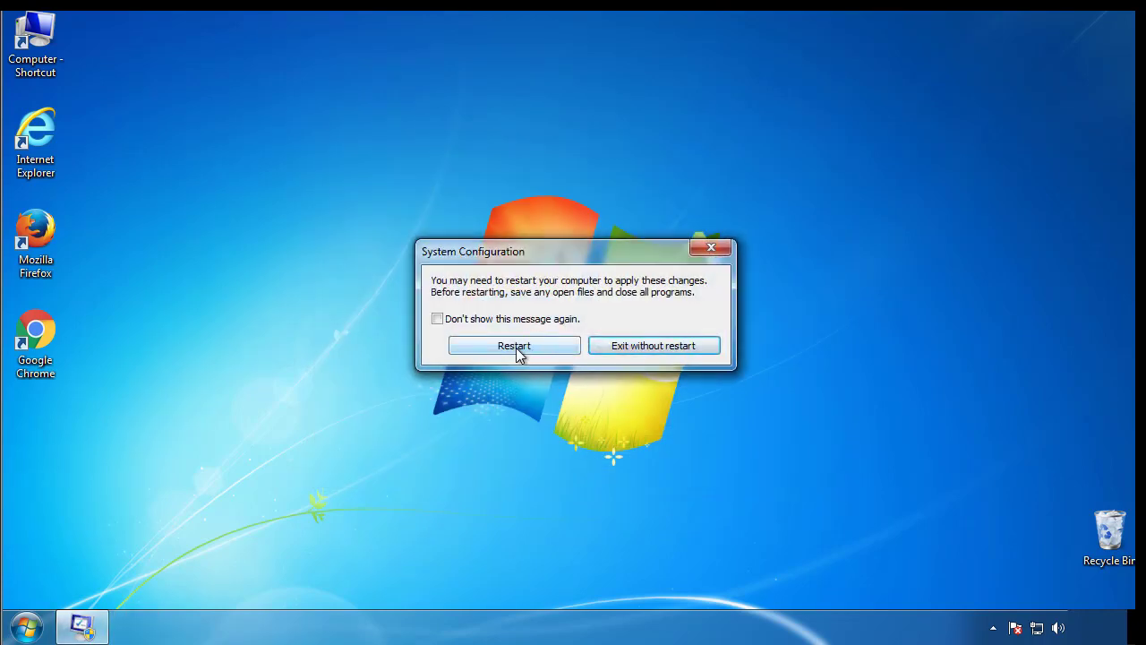
left_click(518, 351)
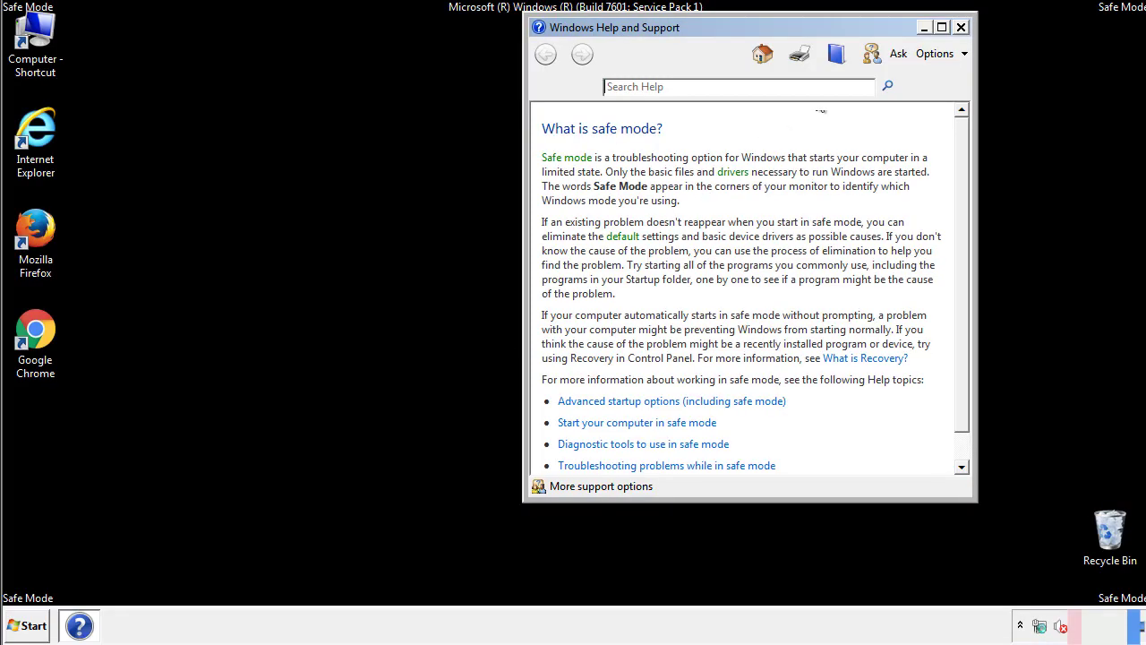
- Close Safe Mode Help and set Folder Options to show hidden files, folders and drives
left_click(961, 27)
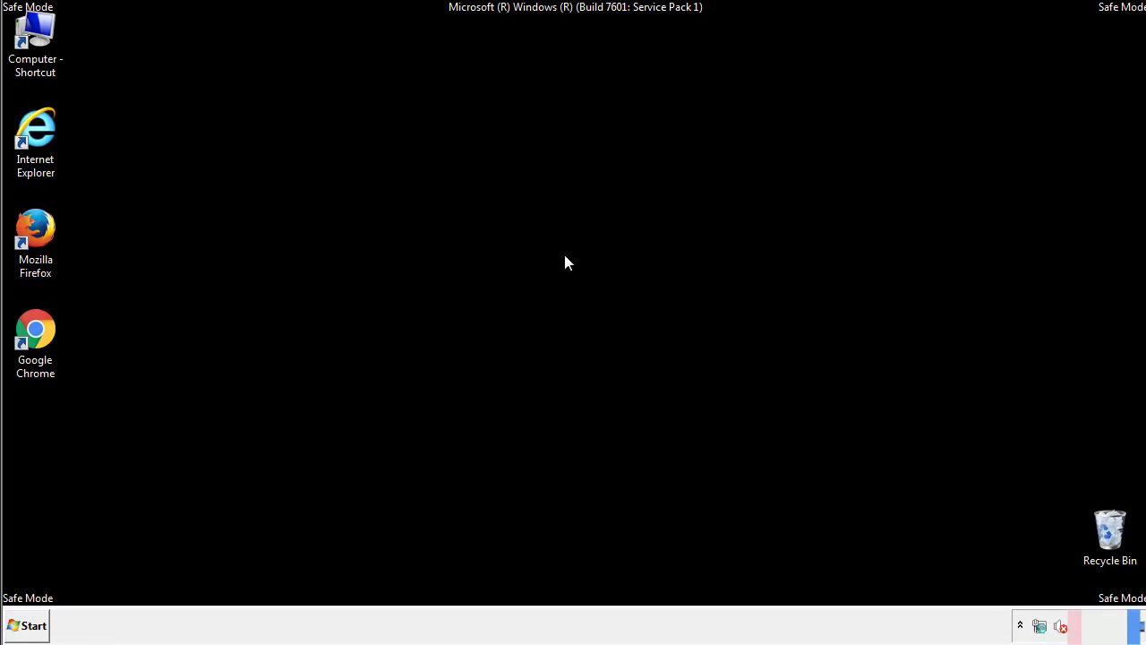
left_click(34, 624)
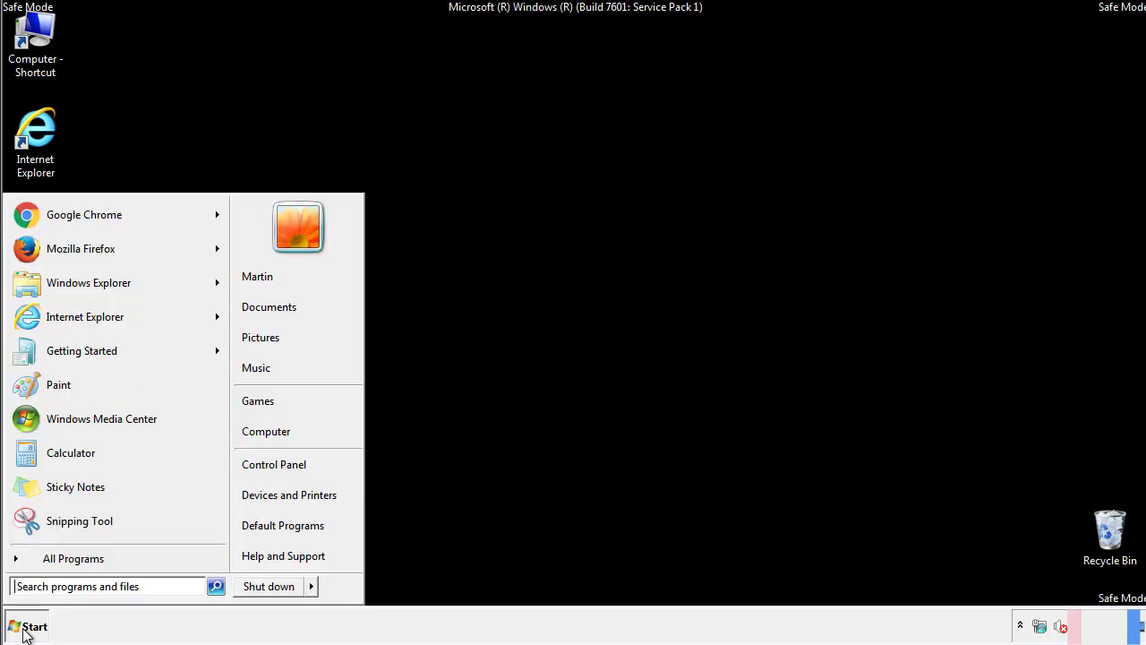
left_click(286, 462)
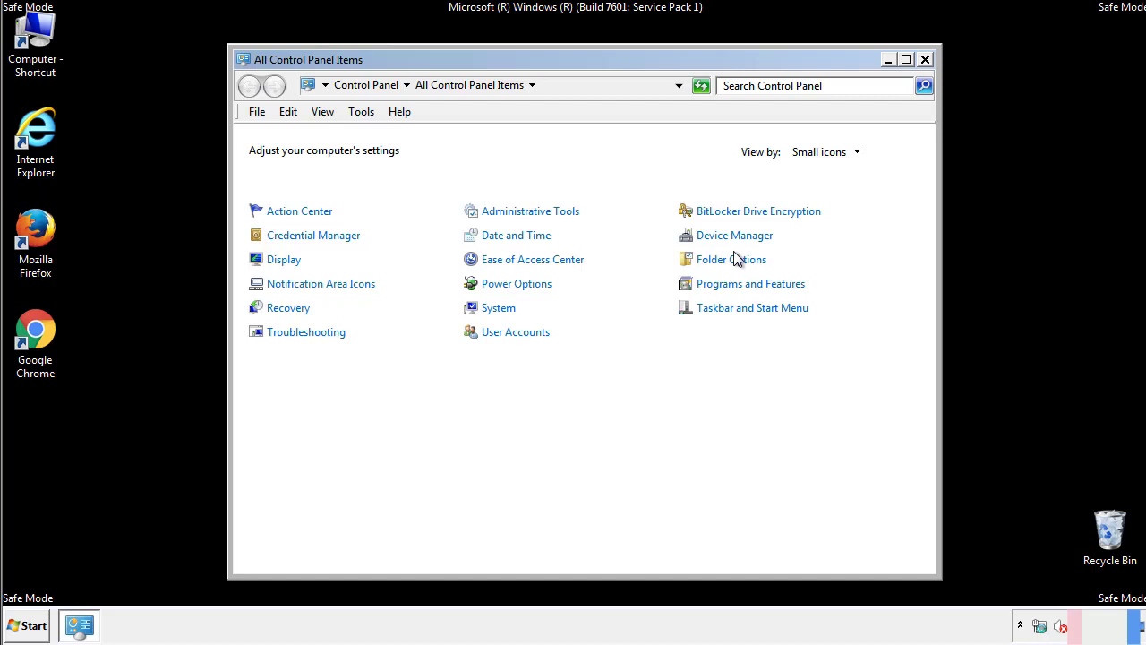
left_click(734, 260)
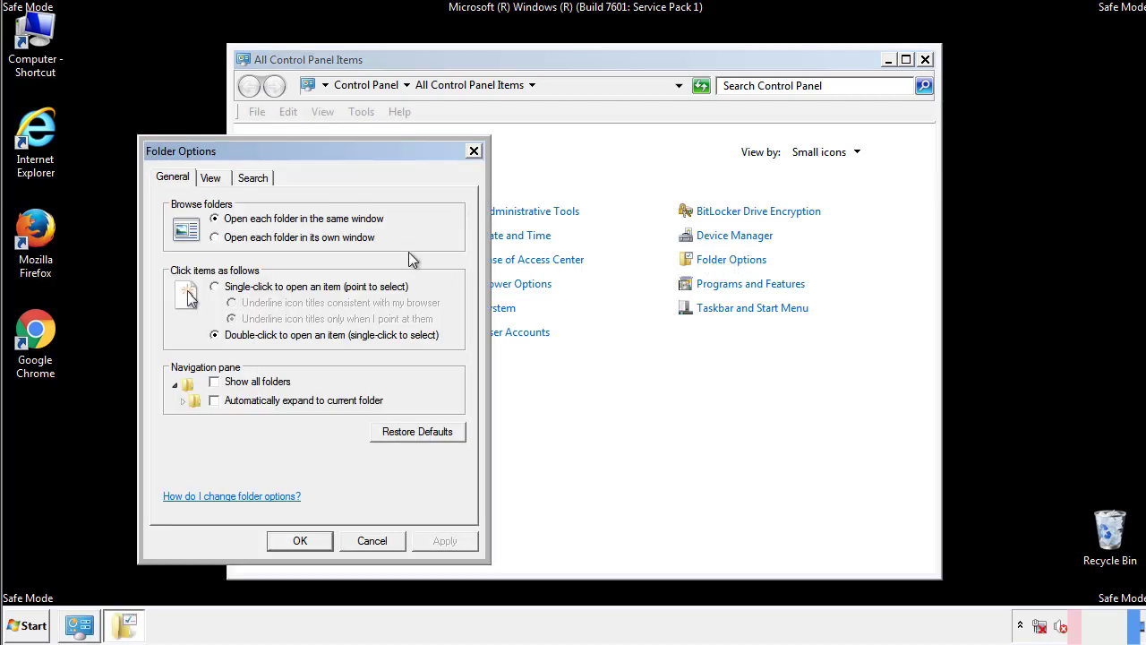
left_click(212, 179)
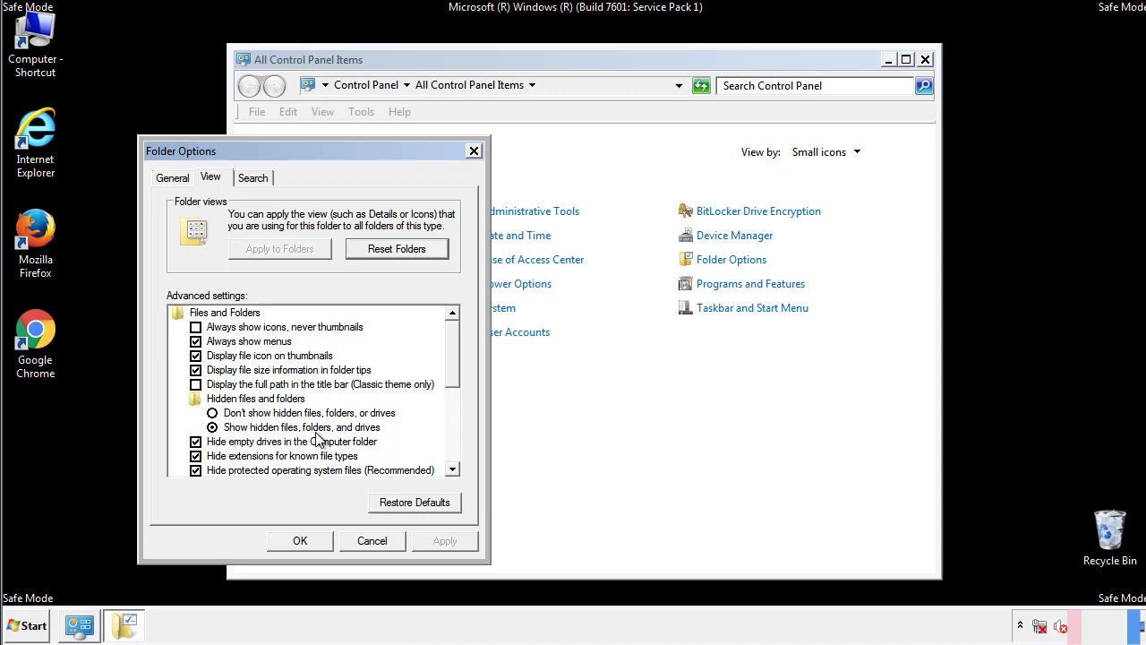
left_click(309, 539)
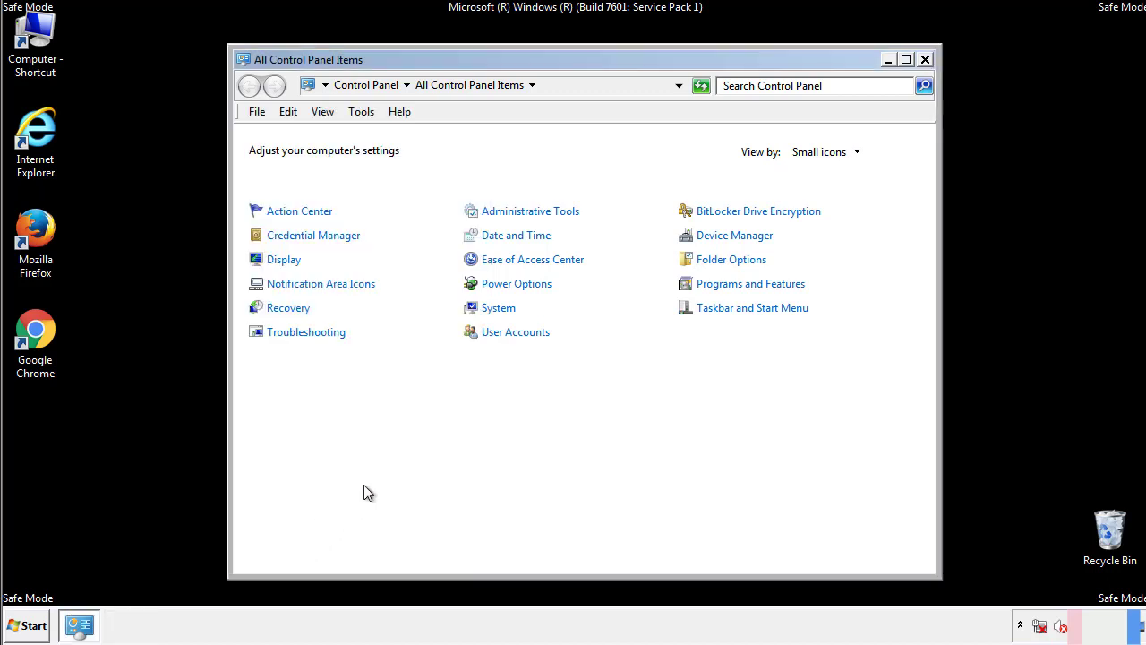
left_click(925, 59)
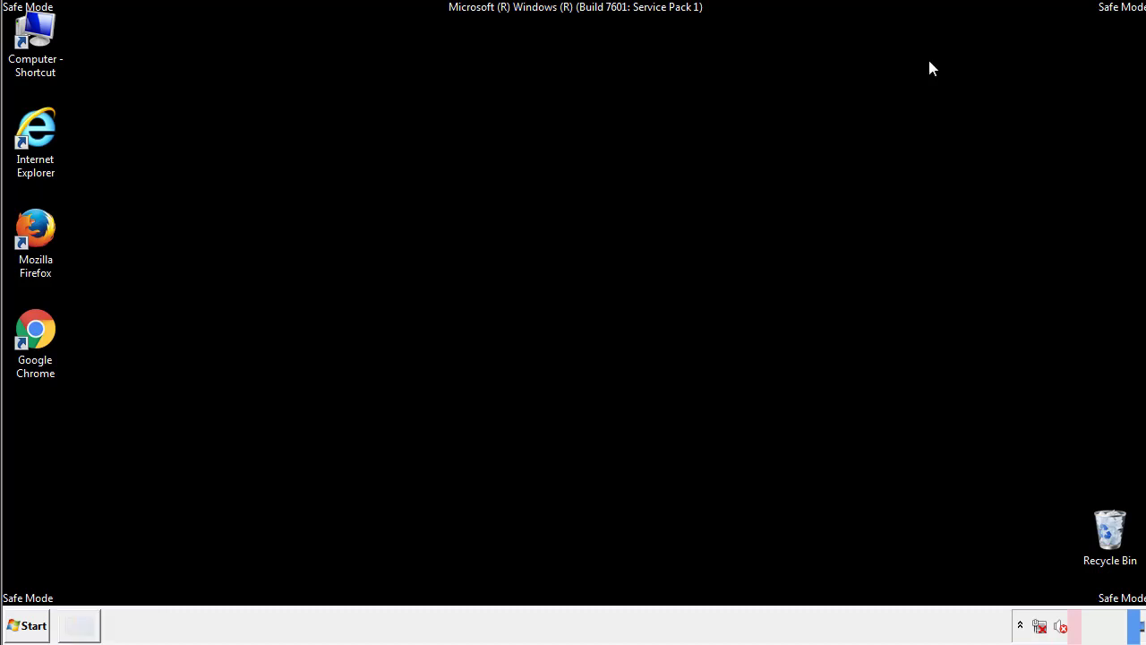
- Open Computer, Local Disk (C:) and the Windows folder, scrolling down to System32
double_click(35, 35)
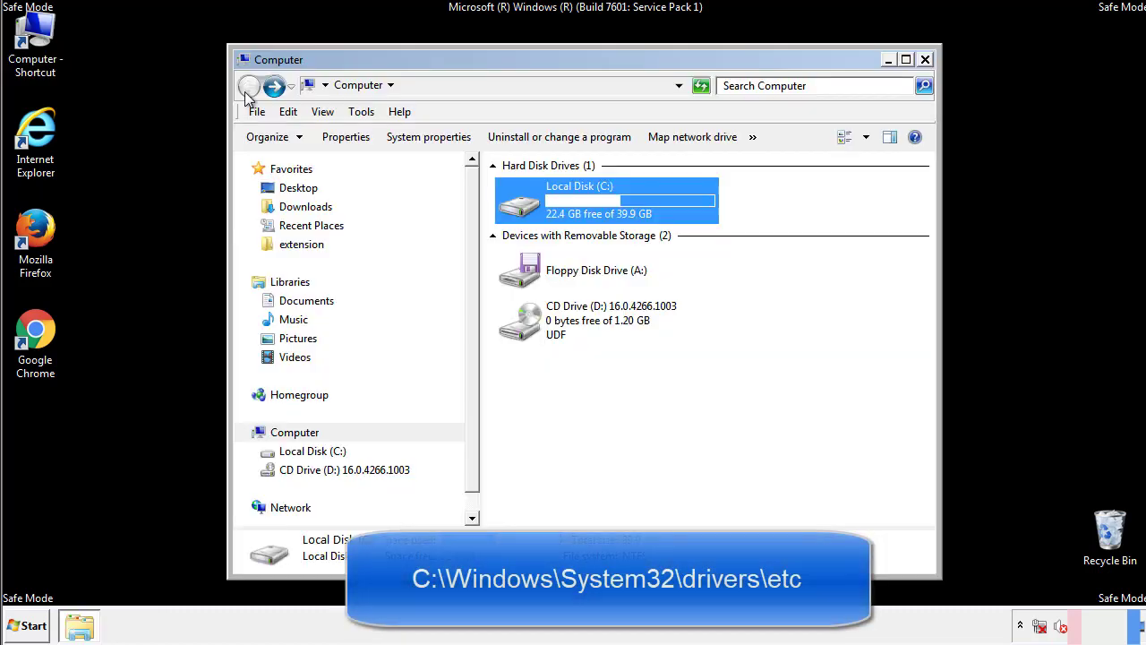
double_click(517, 204)
left_click(524, 331)
double_click(524, 331)
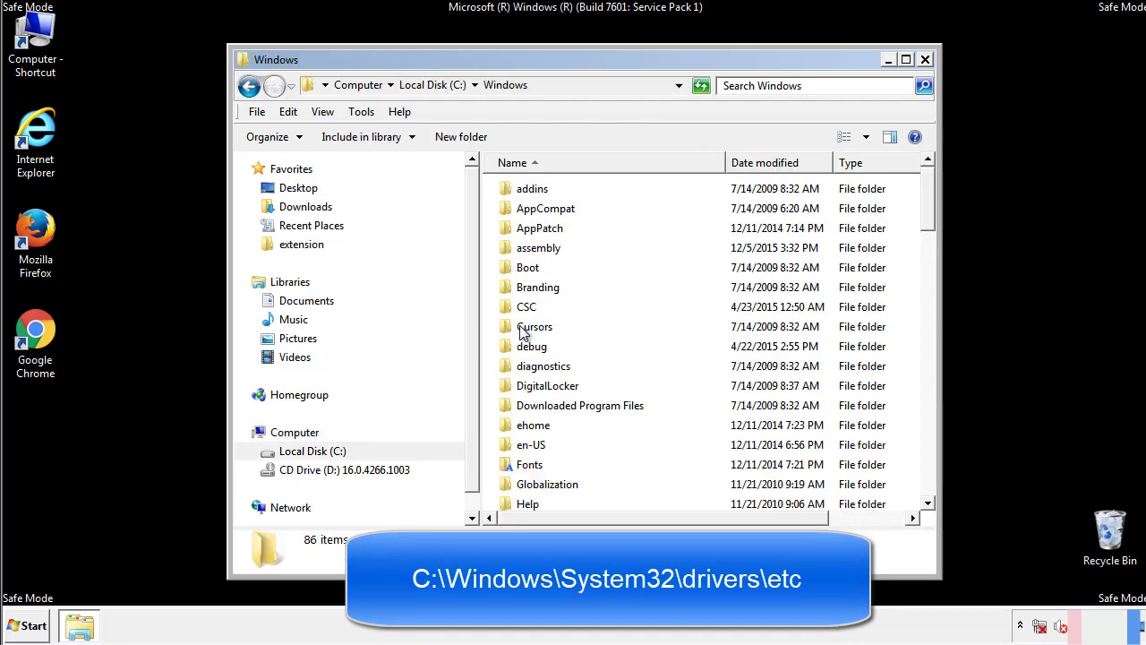
scroll(526, 403, "down", 2)
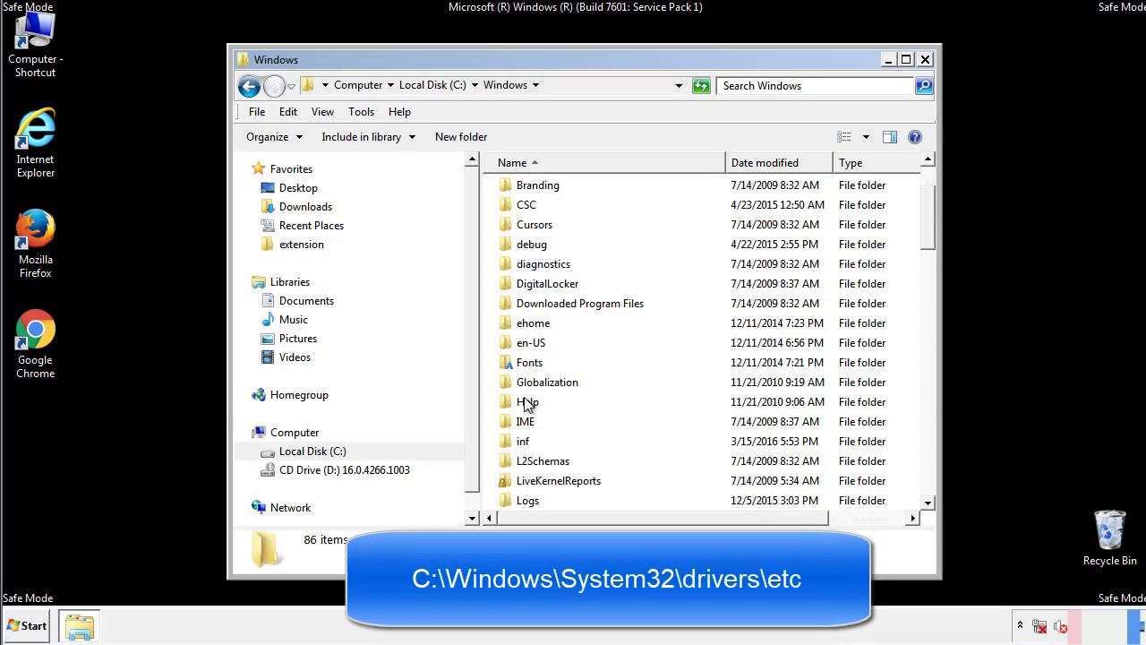
scroll(527, 404, "down", 2)
scroll(526, 405, "down", 2)
scroll(526, 404, "down", 3)
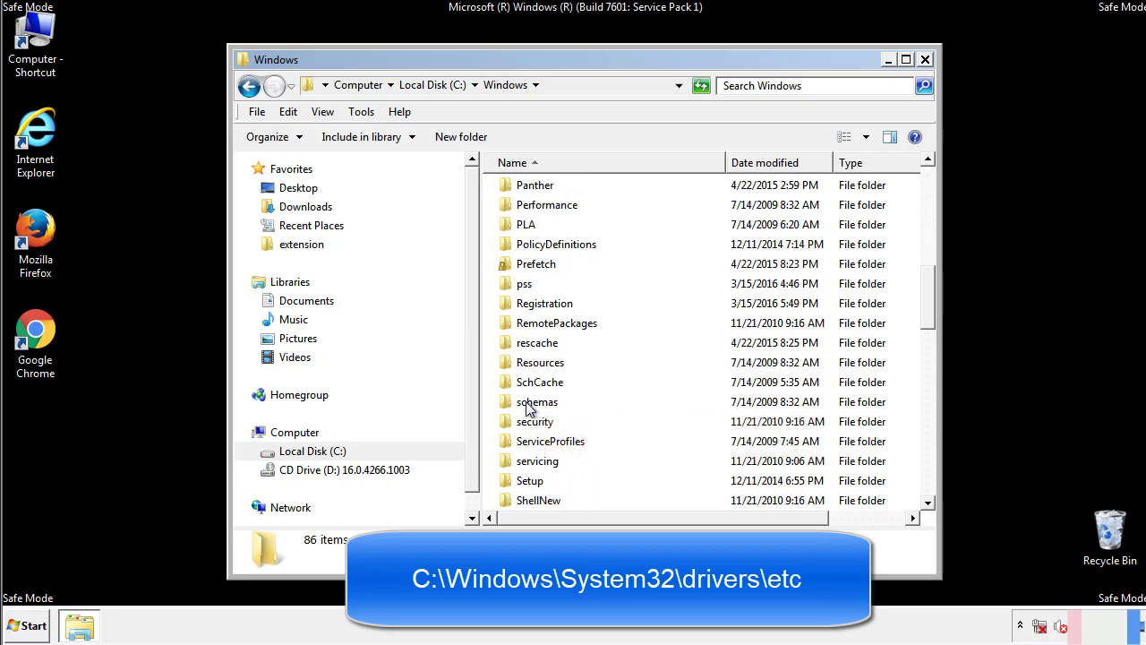
scroll(528, 407, "down", 2)
- Browse System32\drivers\etc and start opening the hosts file, bringing up the Open with chooser
double_click(540, 462)
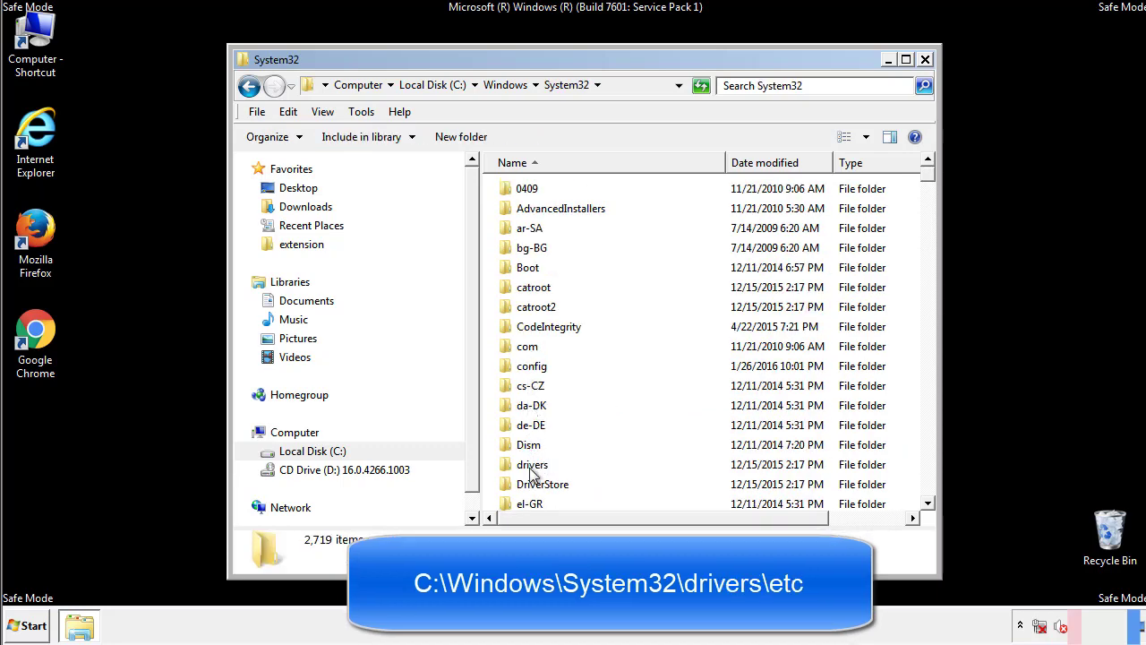
double_click(532, 464)
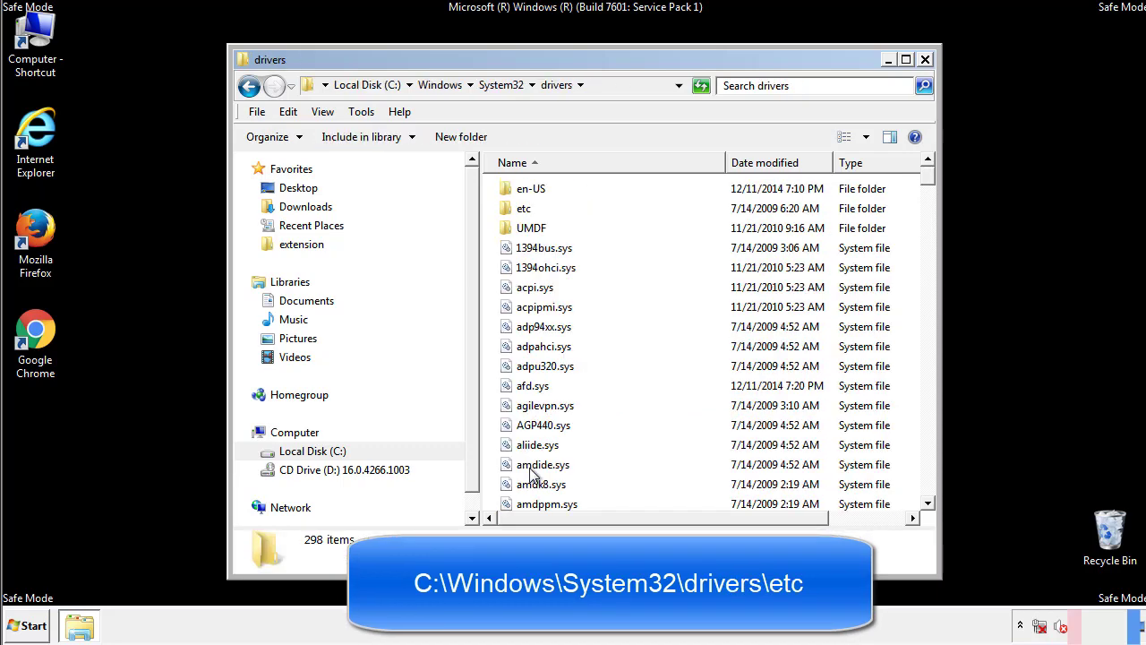
double_click(515, 211)
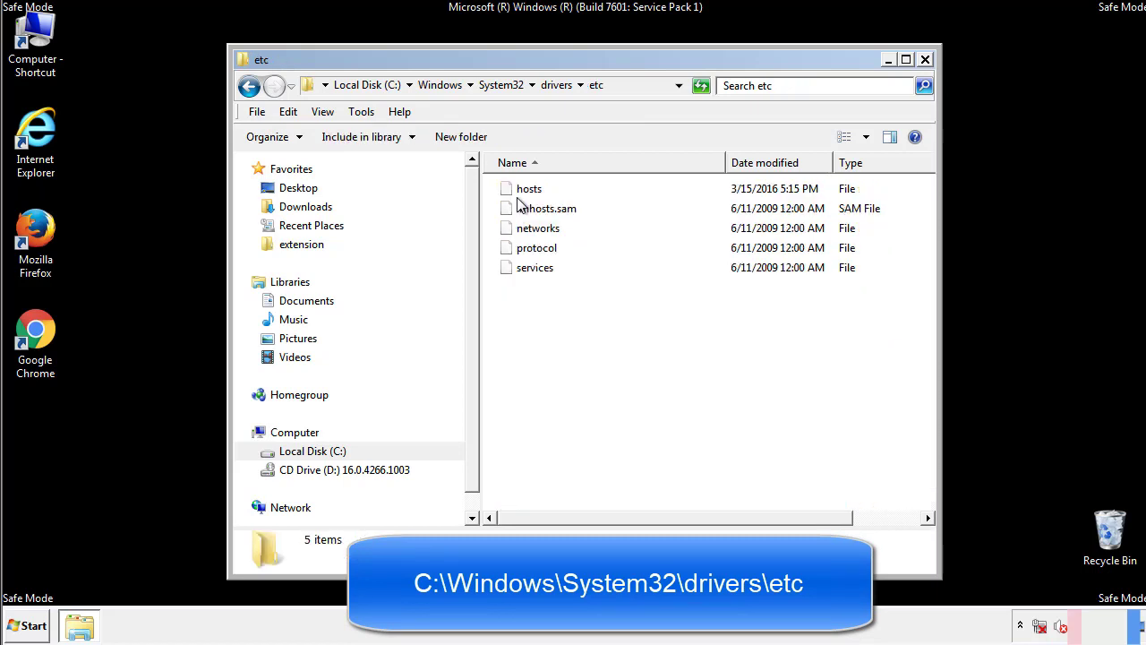
double_click(519, 189)
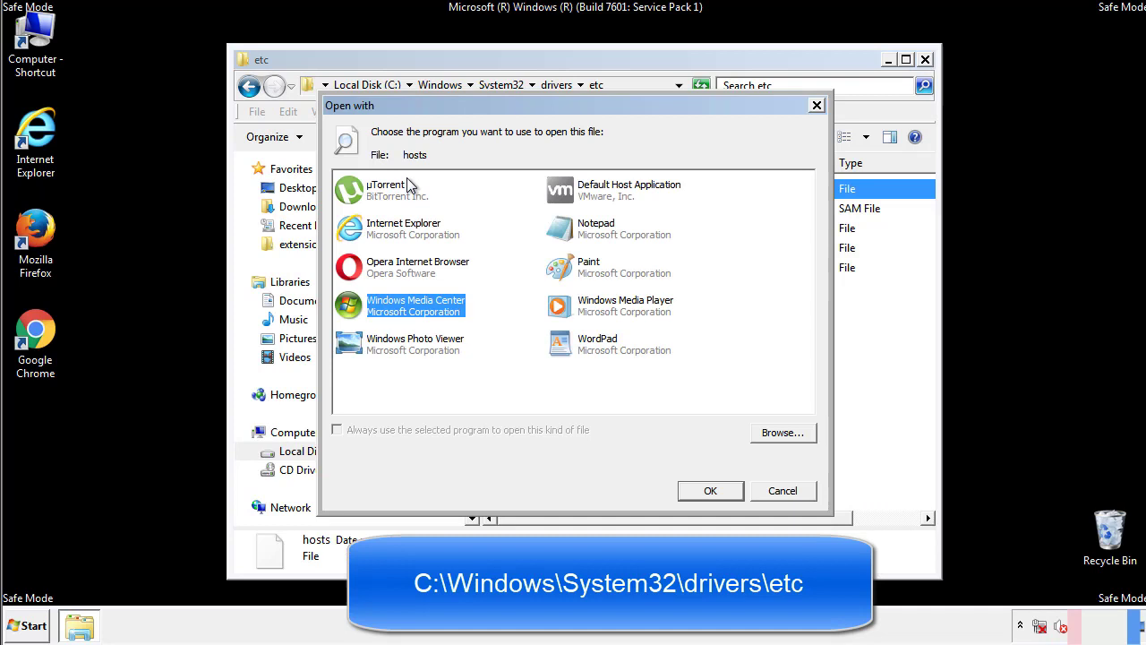
- Open hosts in Notepad and delete the four custom host entries at the end
left_click(580, 235)
left_click(709, 490)
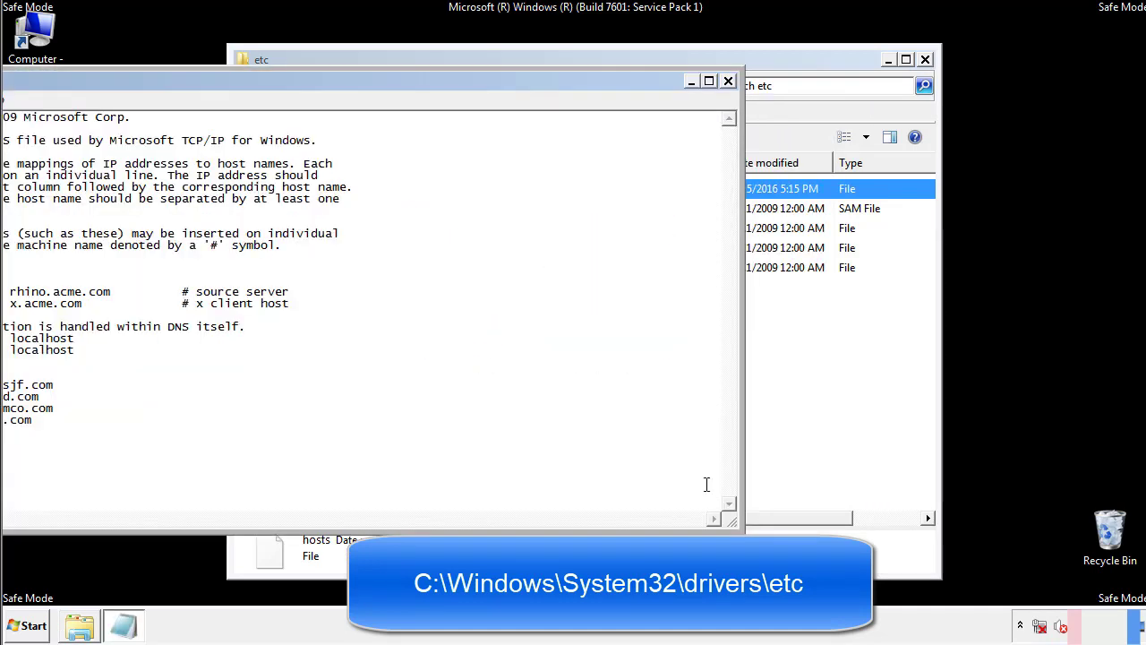
left_click_drag(468, 86, 729, 105)
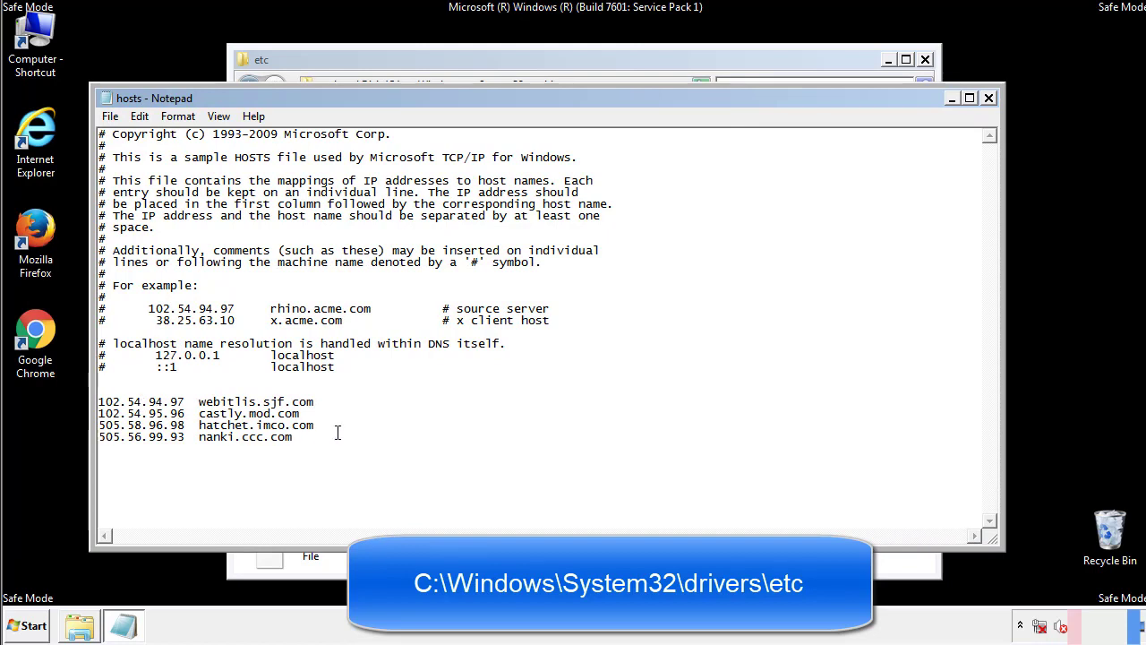
left_click_drag(320, 437, 99, 400)
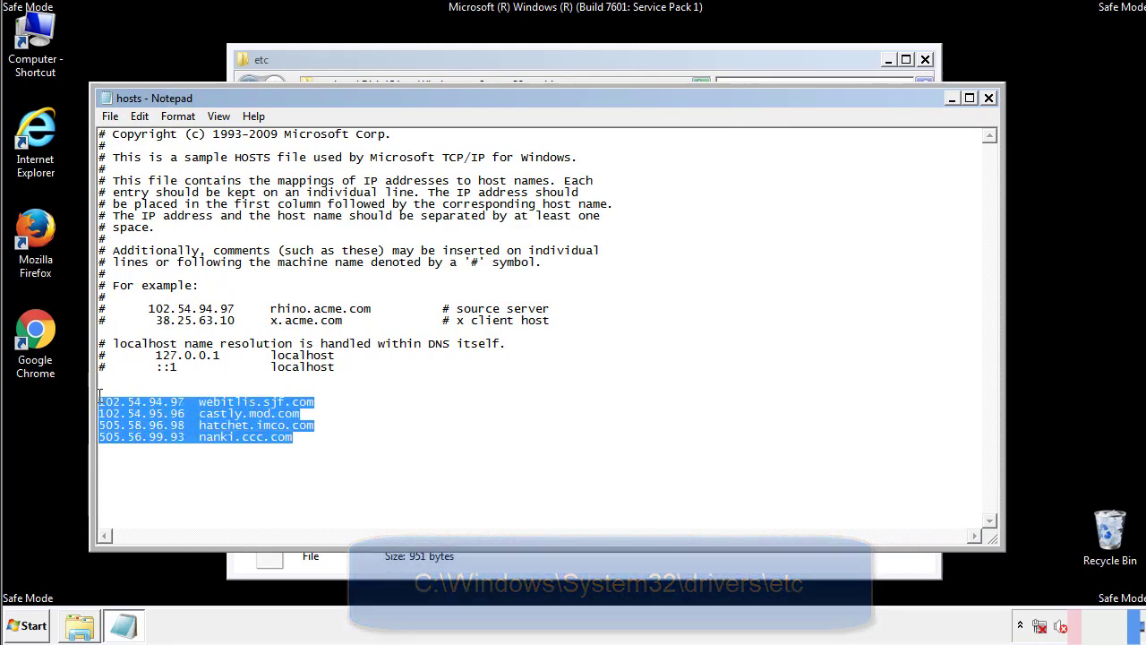
key("Delete")
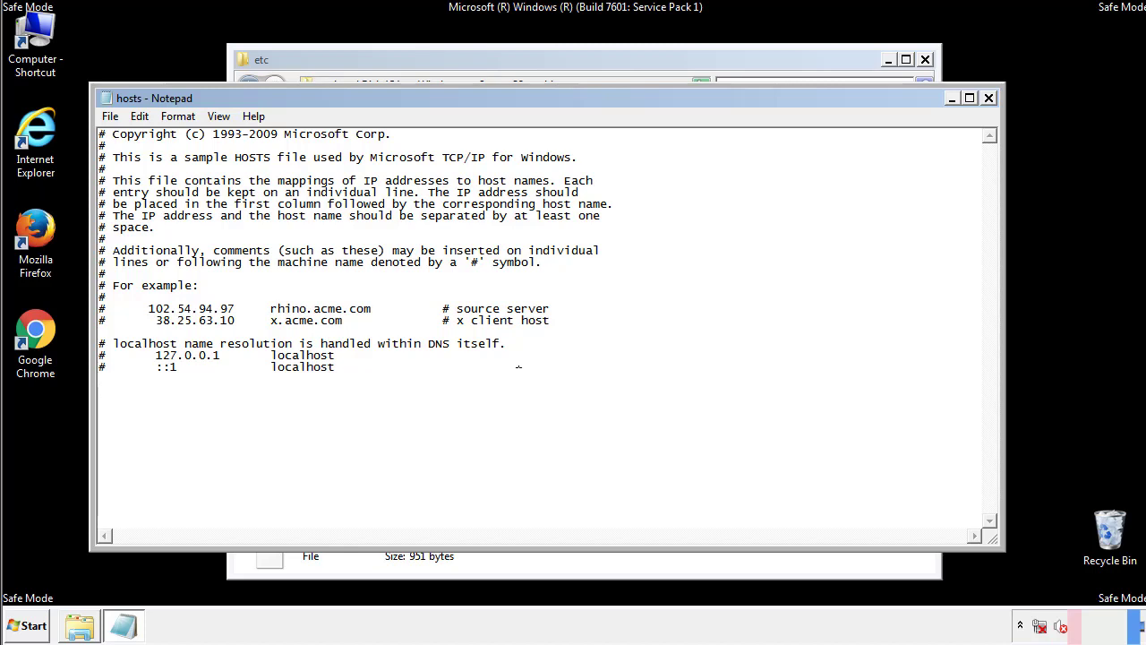
- Close Notepad saving the edited hosts file, then close the etc folder window
left_click(988, 99)
left_click(506, 326)
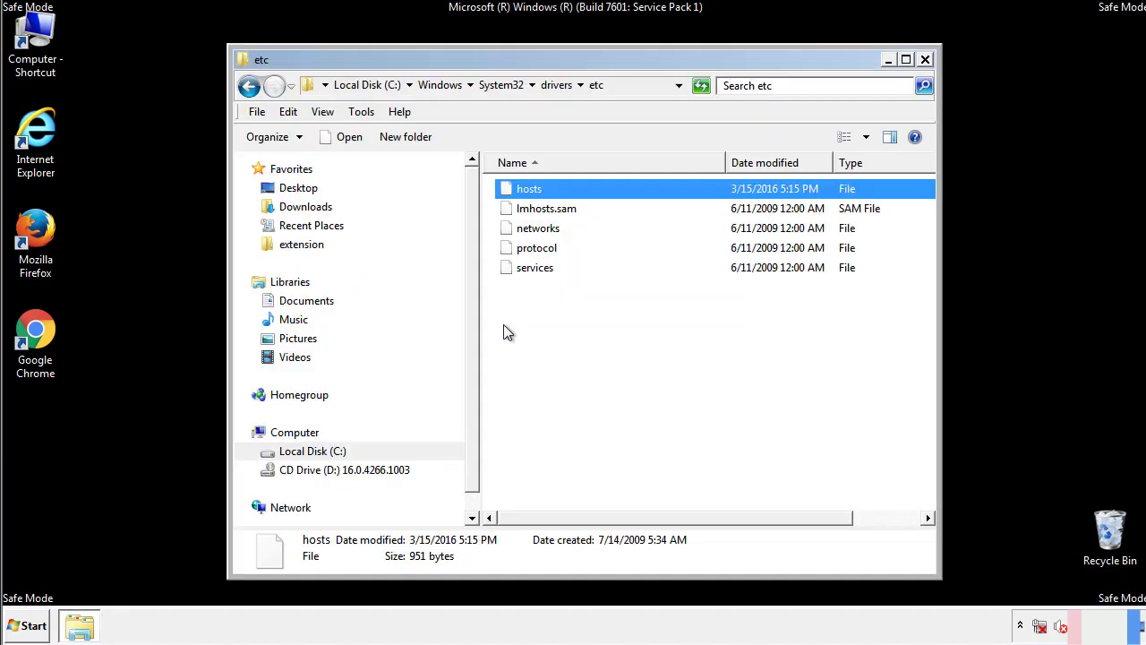
left_click(503, 327)
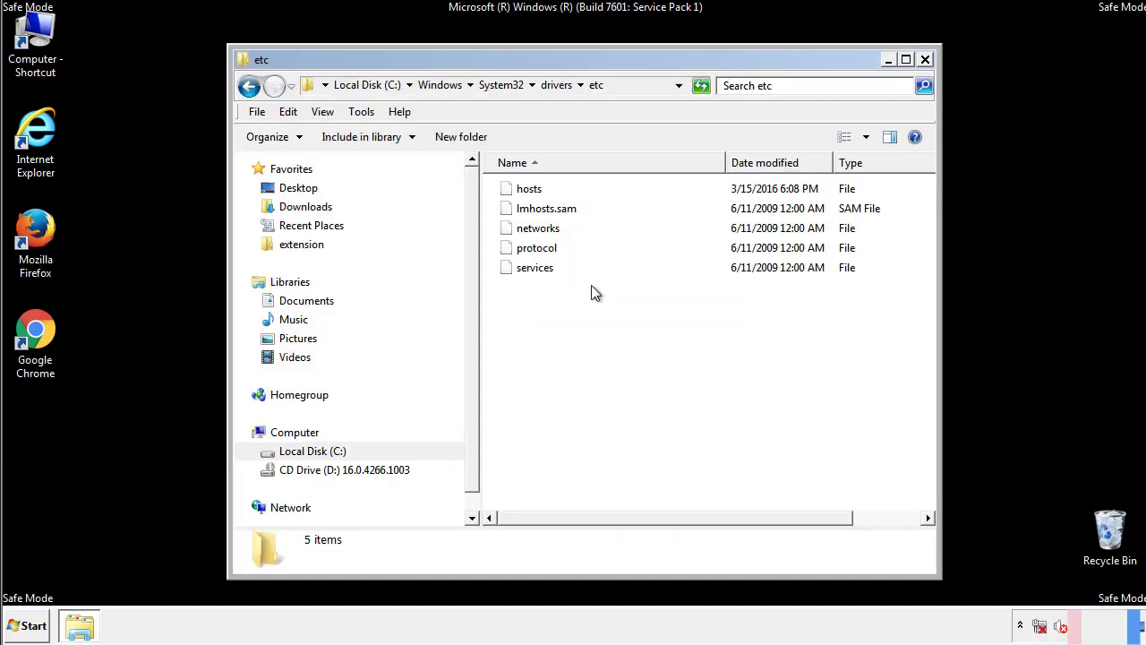
left_click(925, 59)
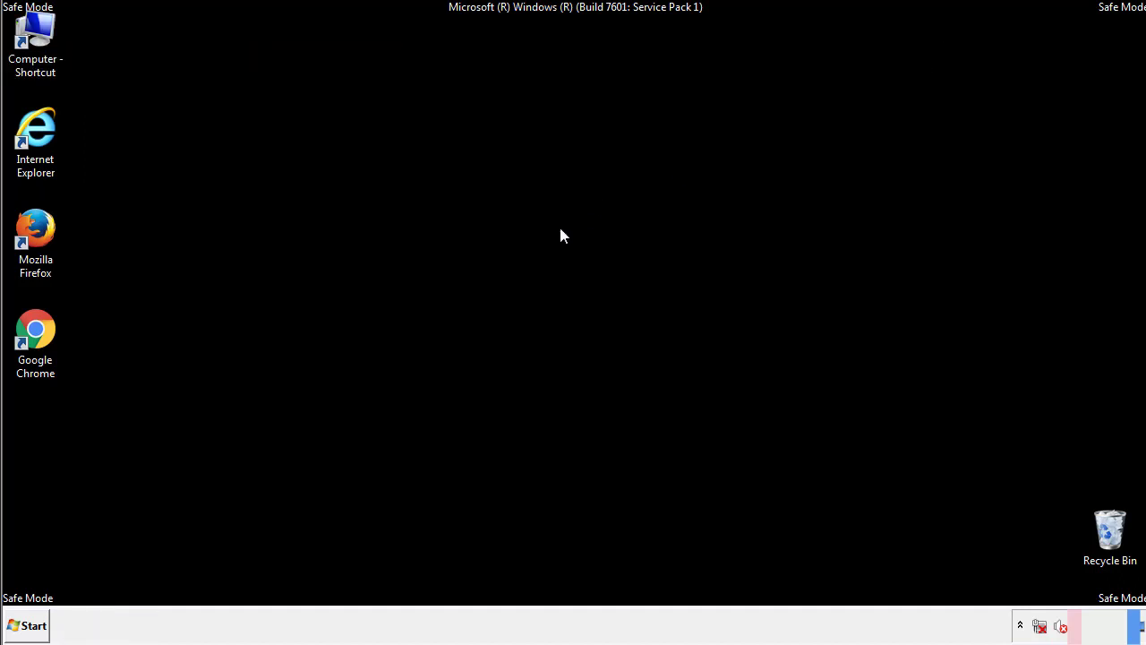
- Open the All Programs Startup folder in Windows Explorer via Explore
left_click(28, 626)
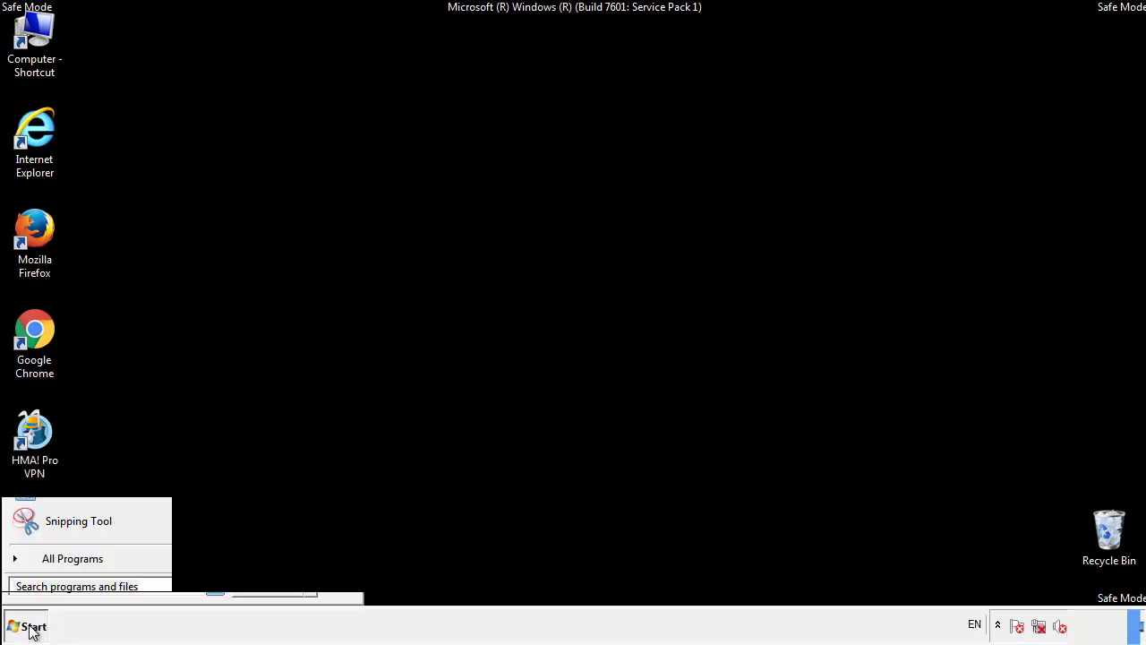
left_click(51, 564)
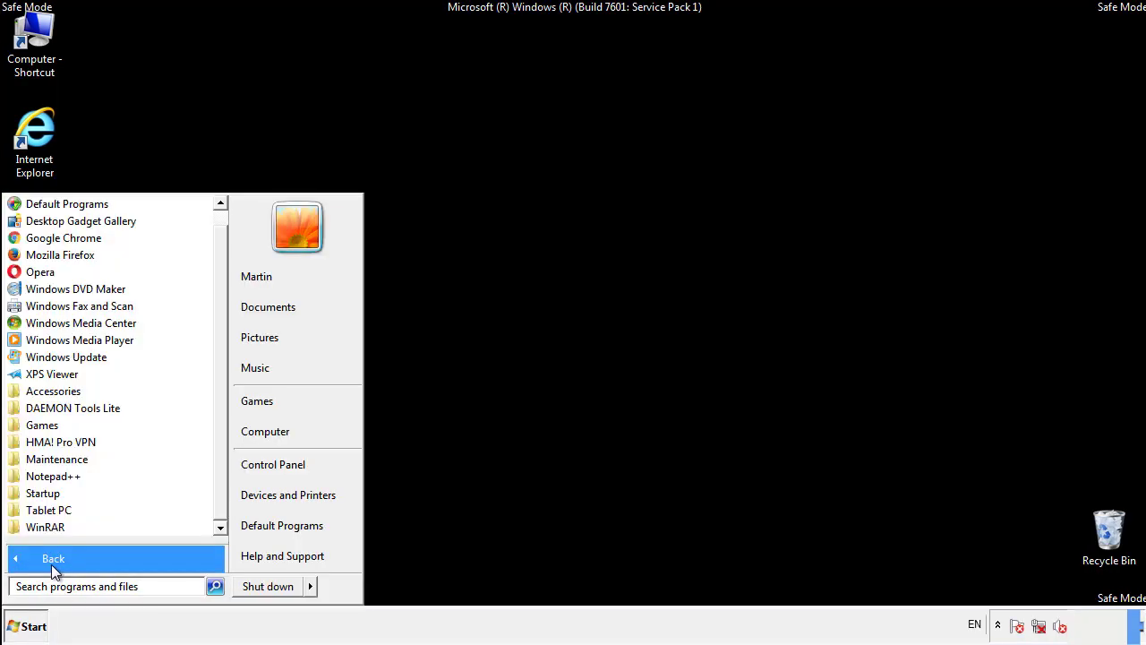
right_click(44, 490)
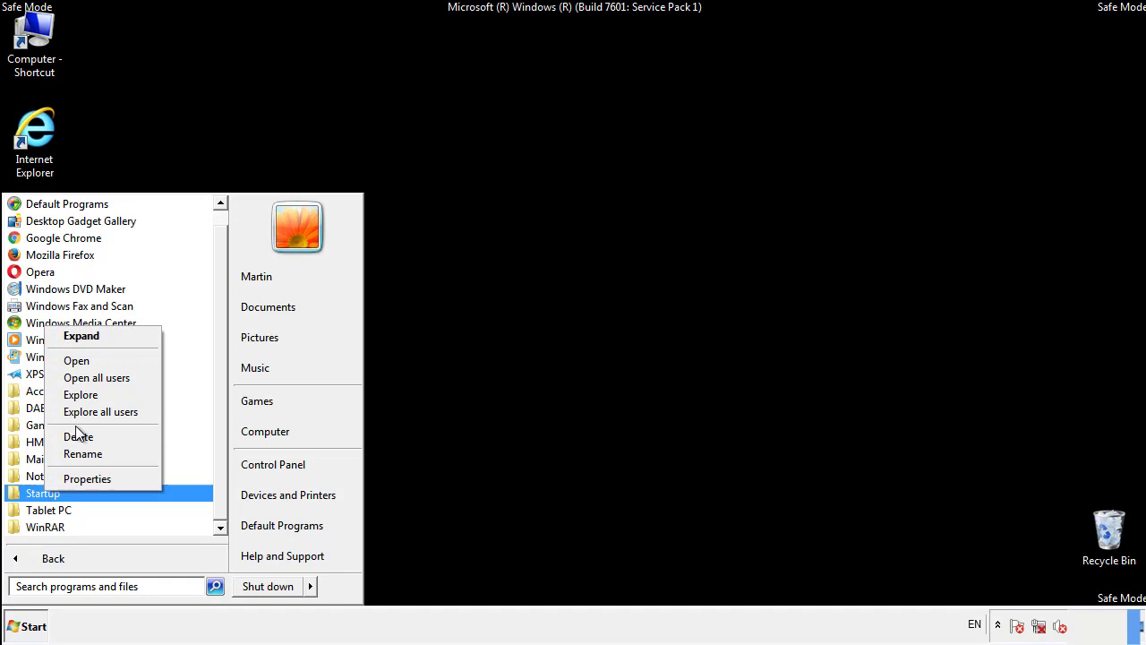
left_click(87, 360)
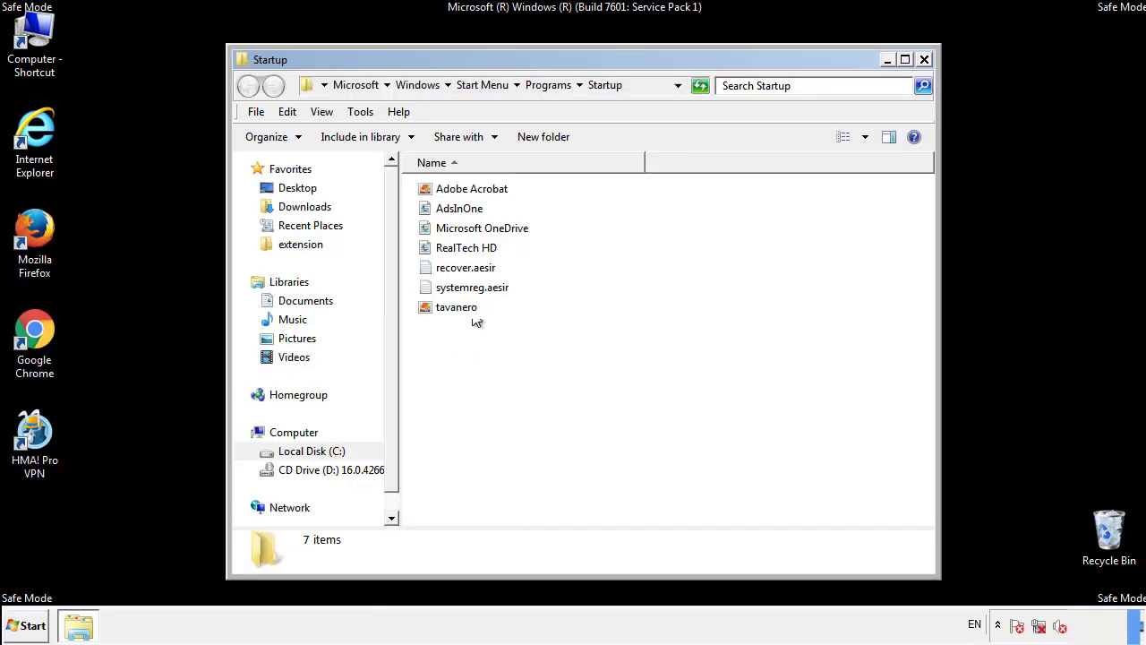
- Delete AdsInOne, recover.aesir, systemreg.aesir and tavanero to the Recycle Bin and close the window
left_click(465, 211)
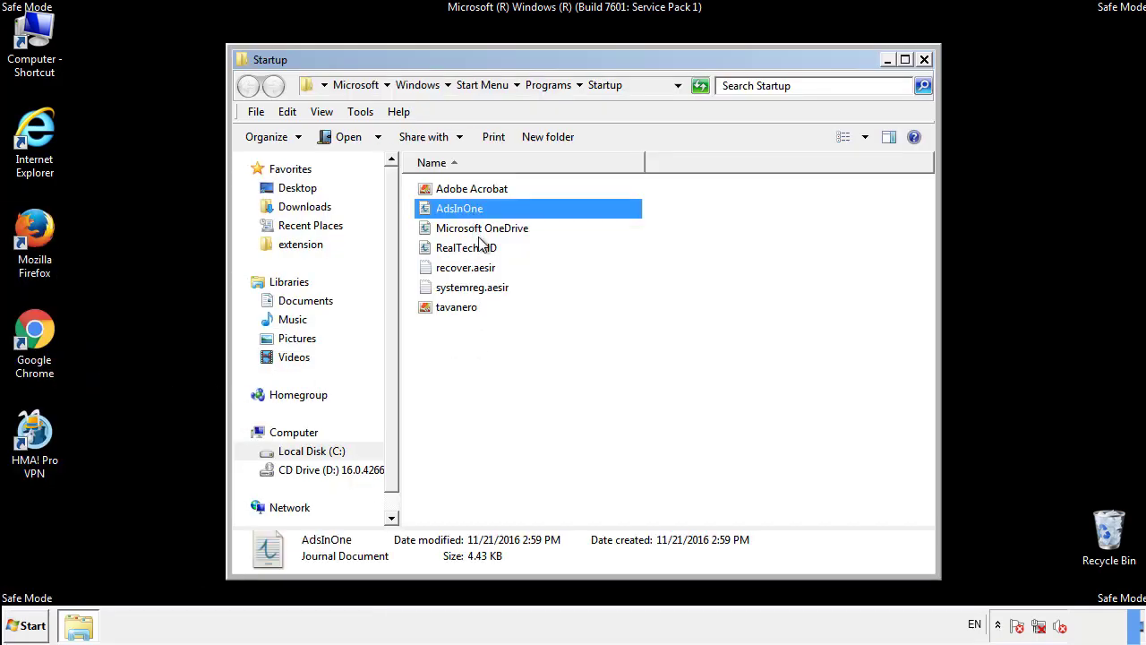
left_click(466, 268, "ctrl")
left_click(475, 288, "ctrl")
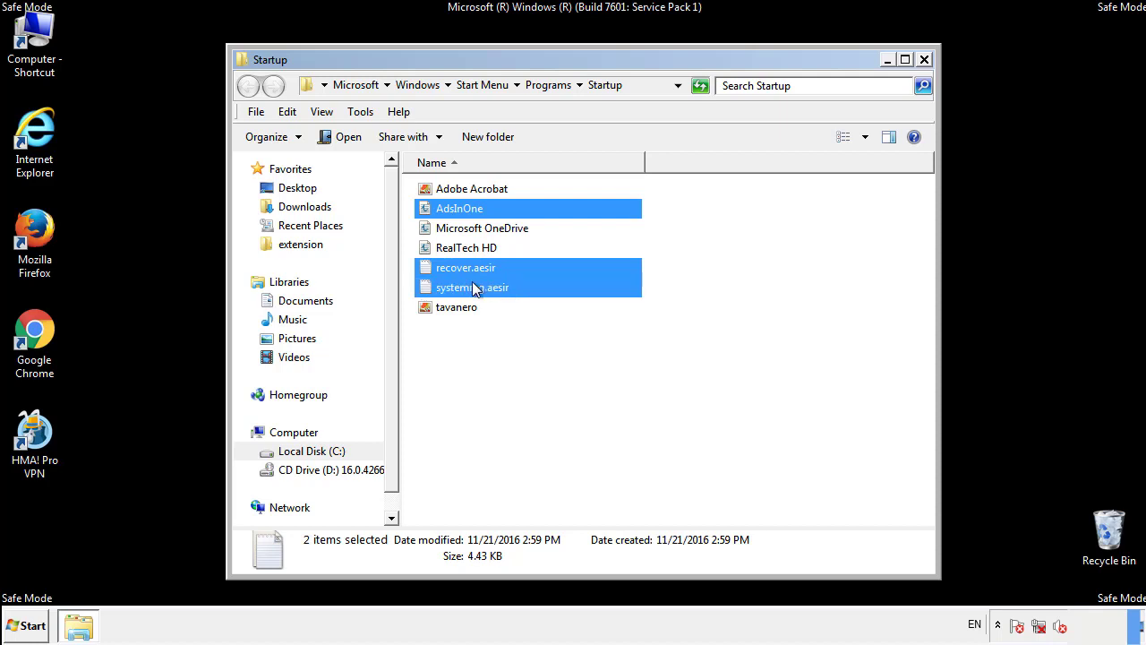
left_click(458, 307, "ctrl")
right_click(453, 308)
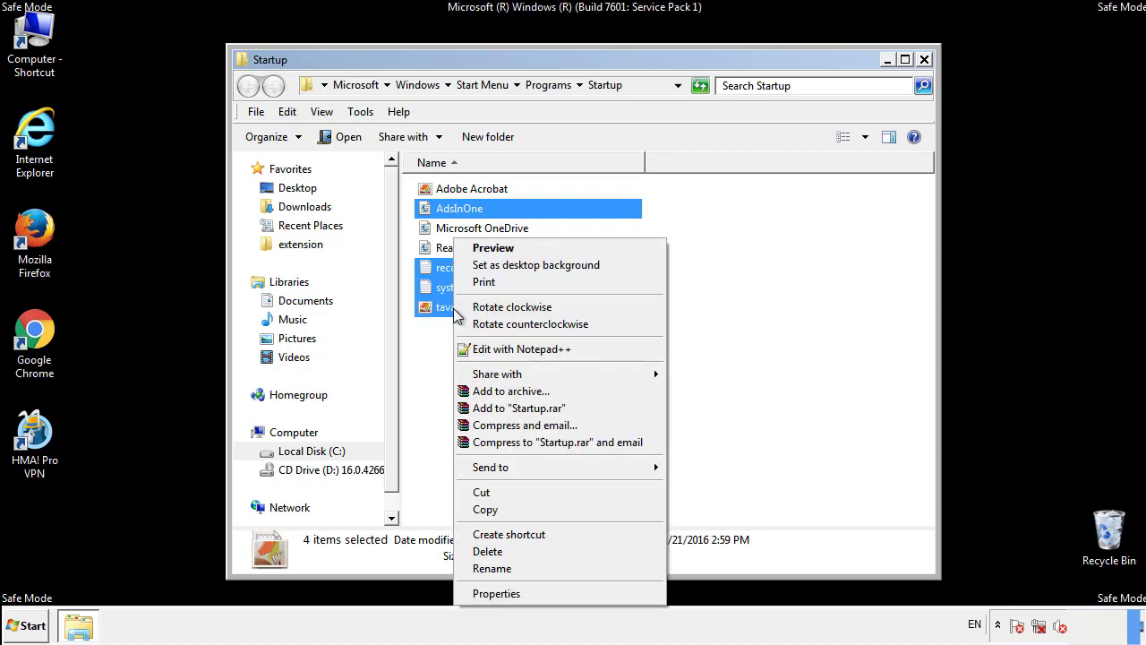
left_click(487, 550)
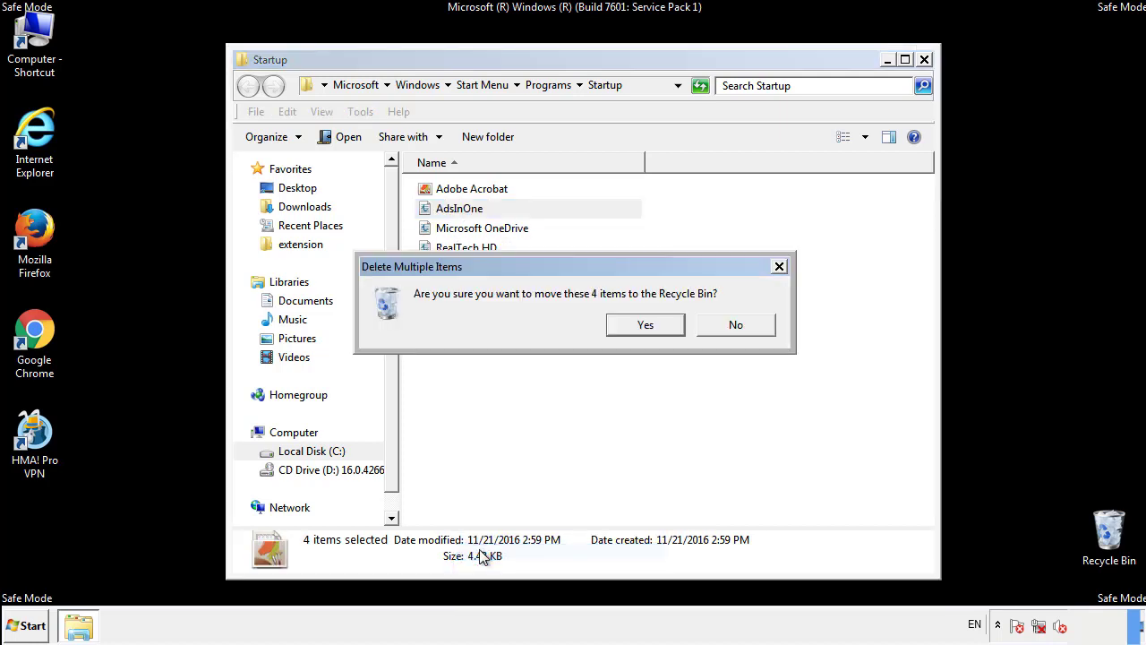
left_click(635, 325)
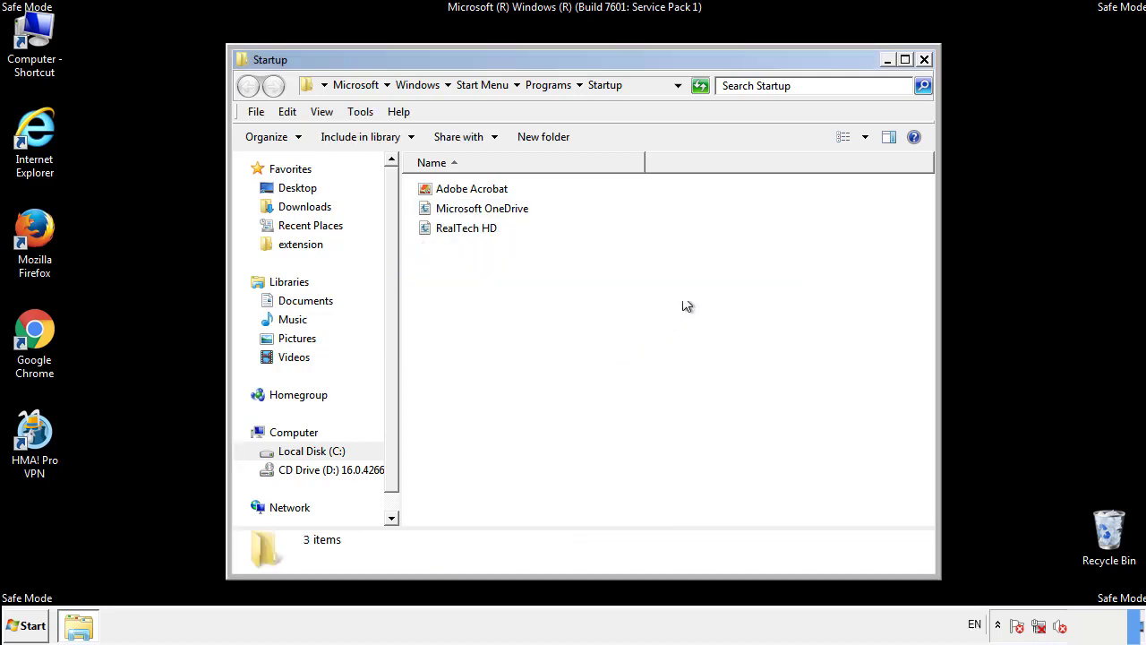
left_click(927, 68)
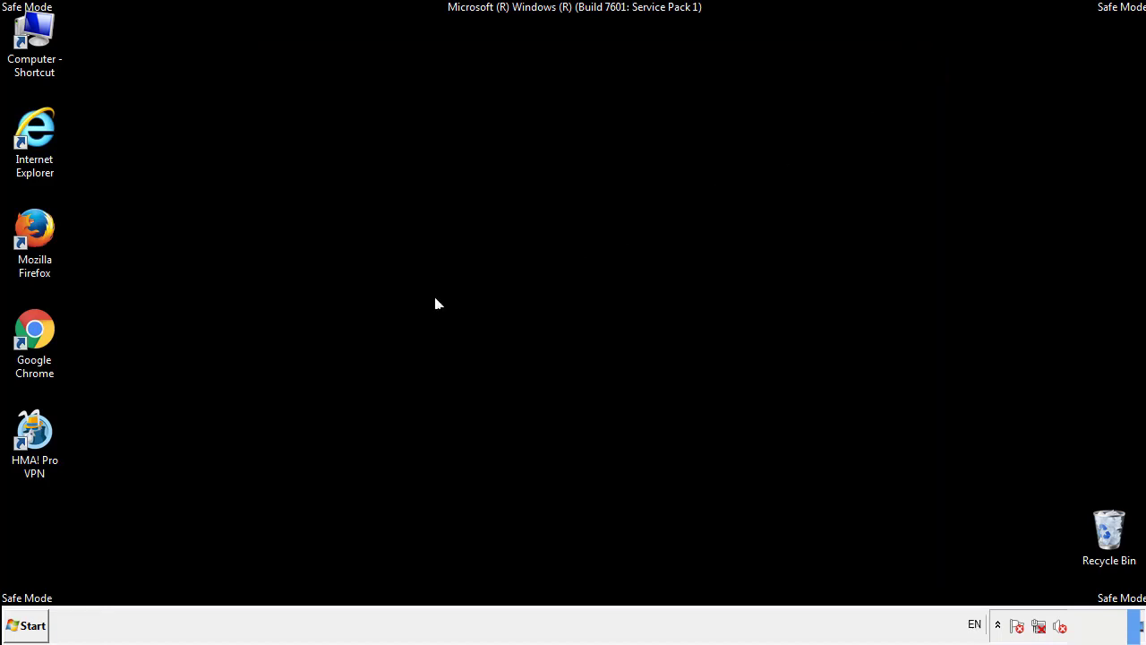
- Launch regedit from the Start menu search
left_click(27, 633)
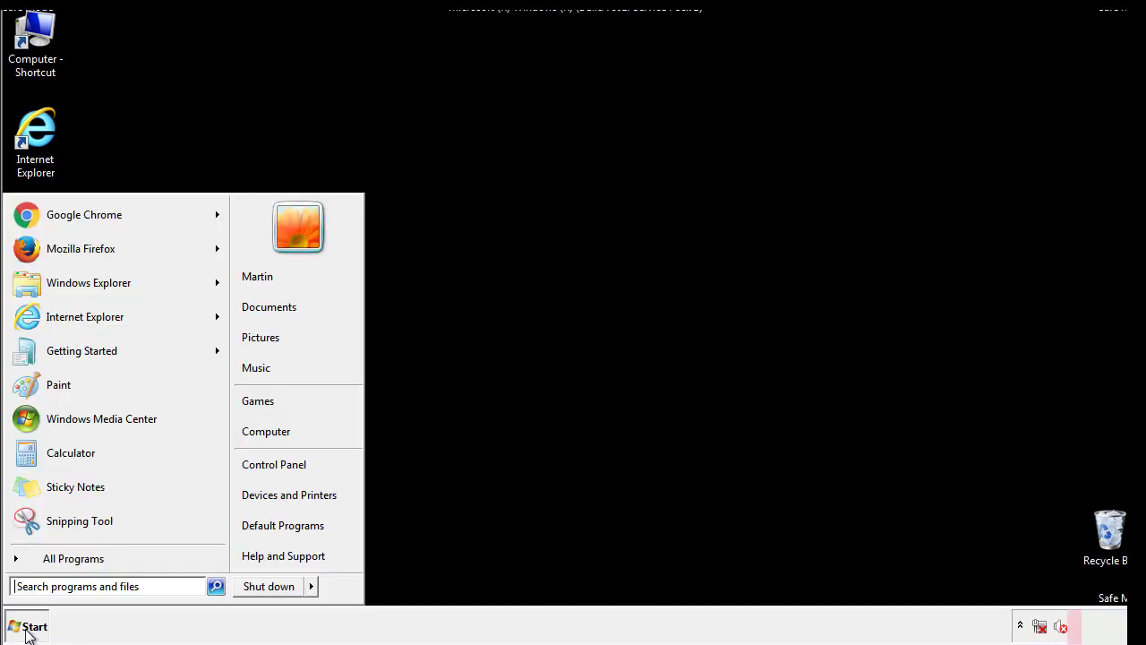
left_click(79, 589)
type("reged")
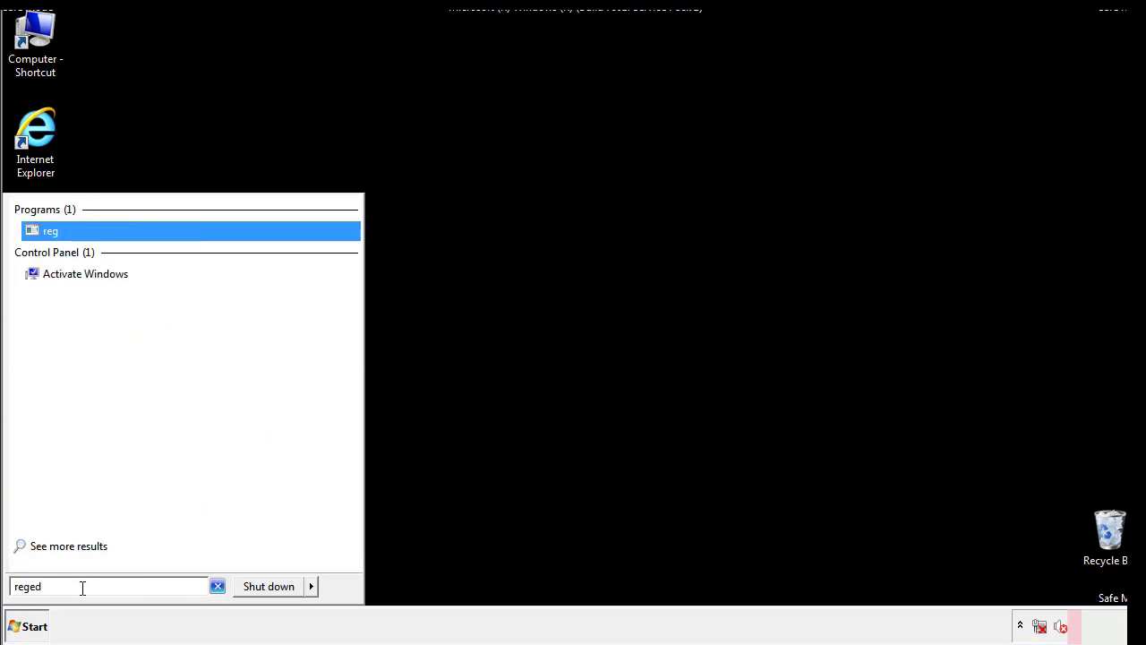
type("it")
key("Return")
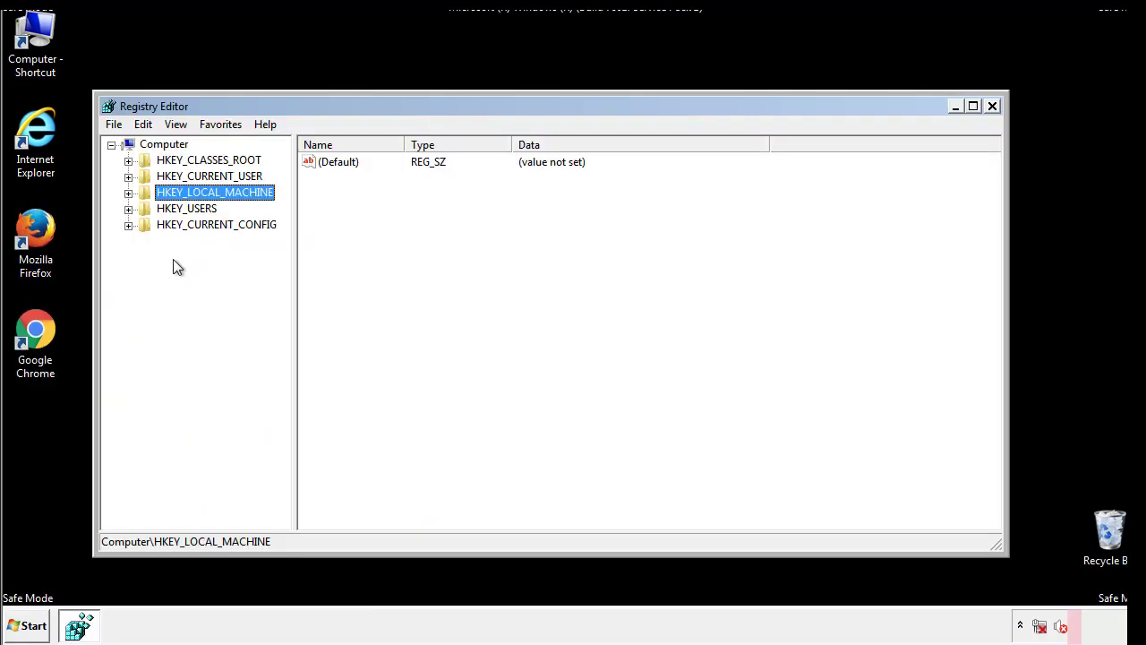
- Expand HKEY_LOCAL_MACHINE\SOFTWARE\Microsoft\Windows\CurrentVersion until its Run and RunOnce keys show
left_click(128, 192)
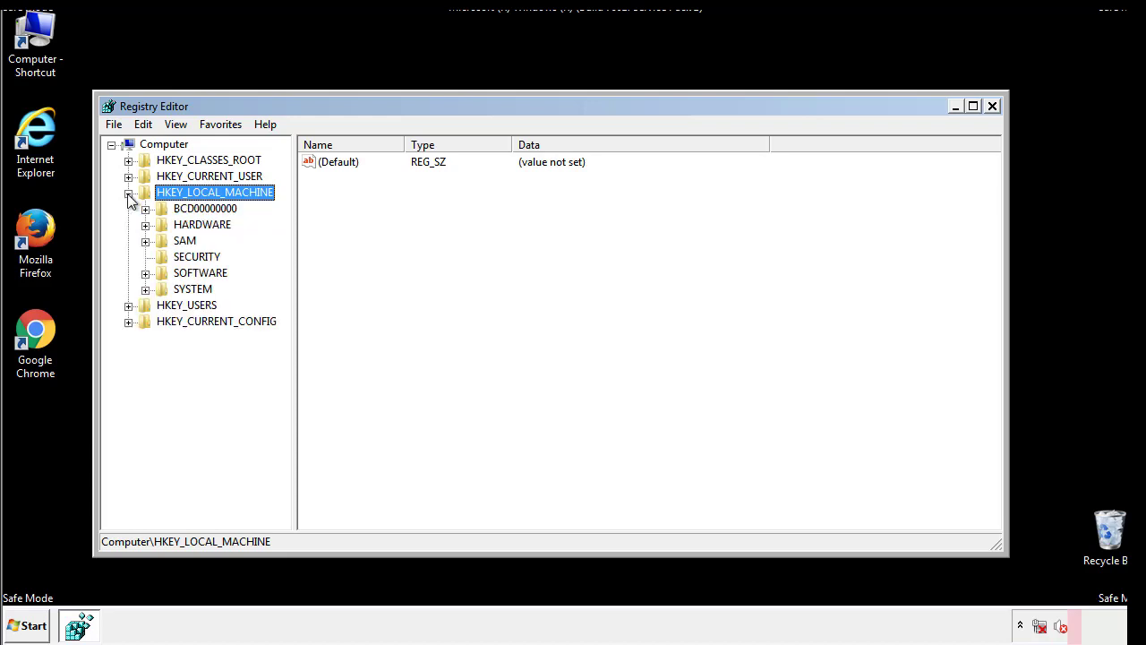
left_click(145, 273)
scroll(282, 264, "down", 1)
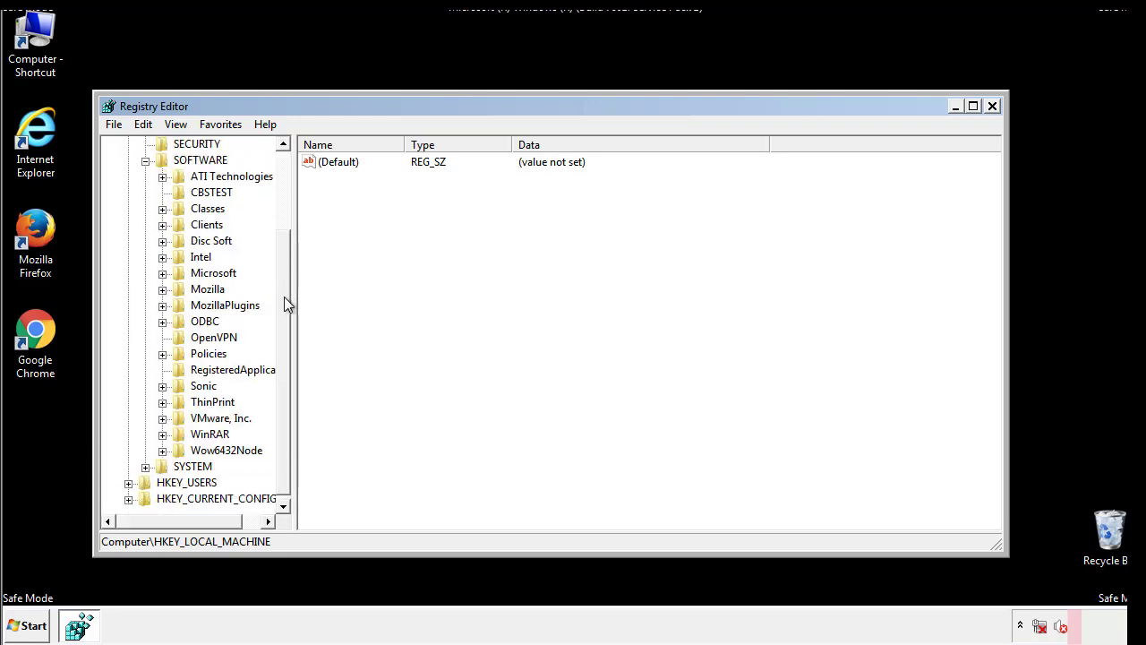
left_click(162, 273)
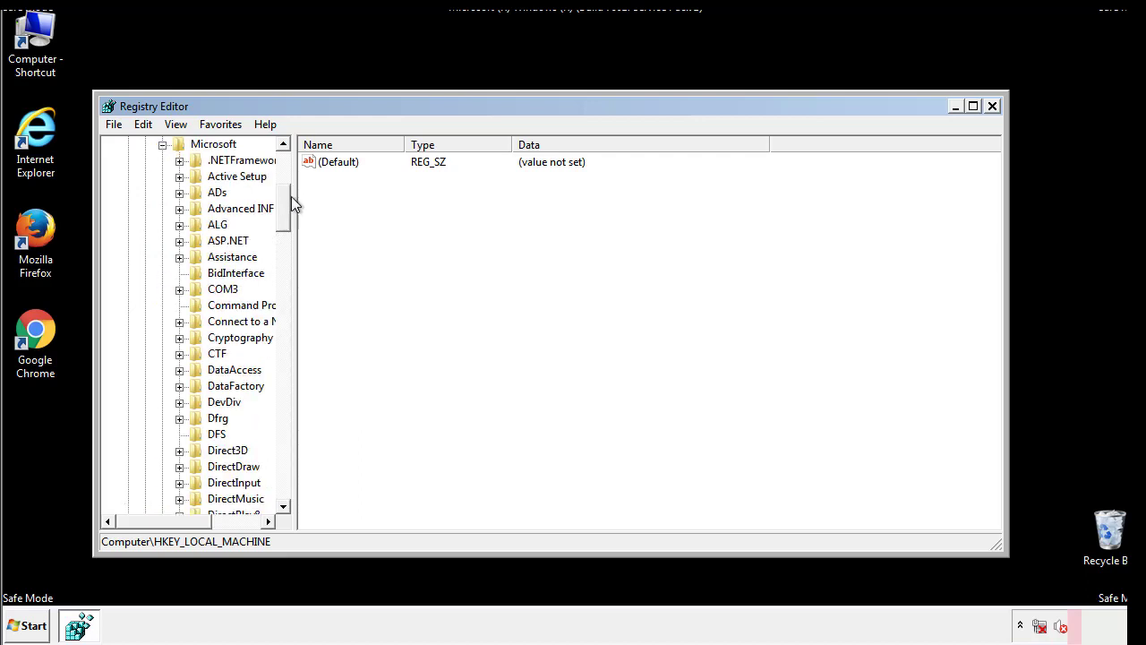
left_click_drag(285, 222, 284, 457)
left_click(179, 273)
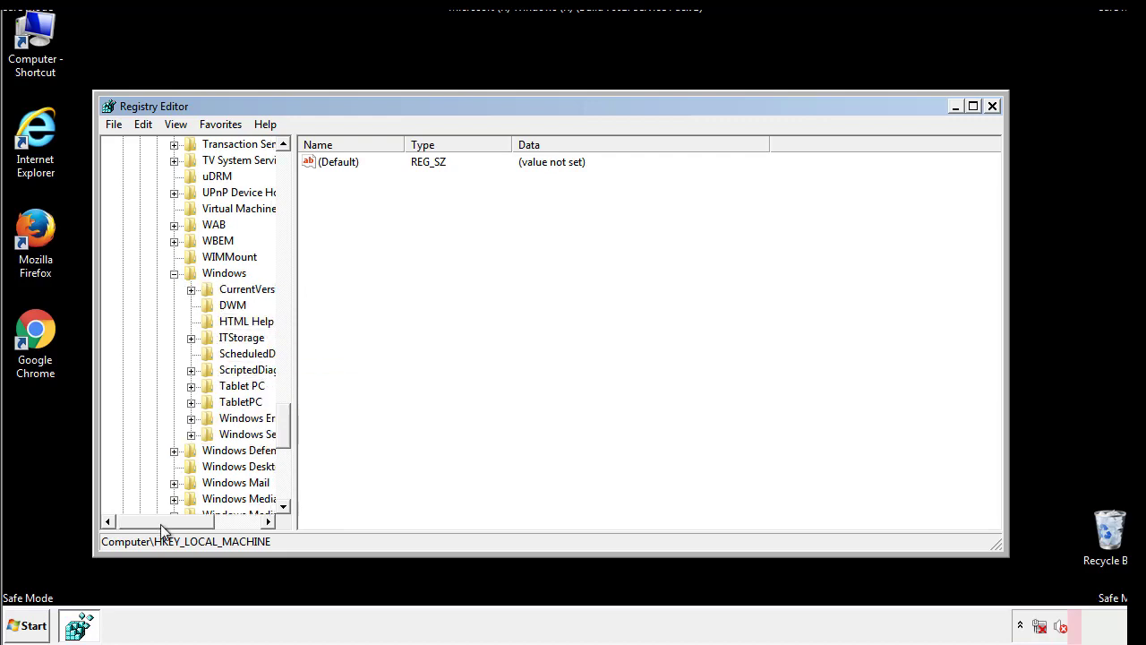
left_click_drag(160, 524, 182, 525)
left_click(147, 290)
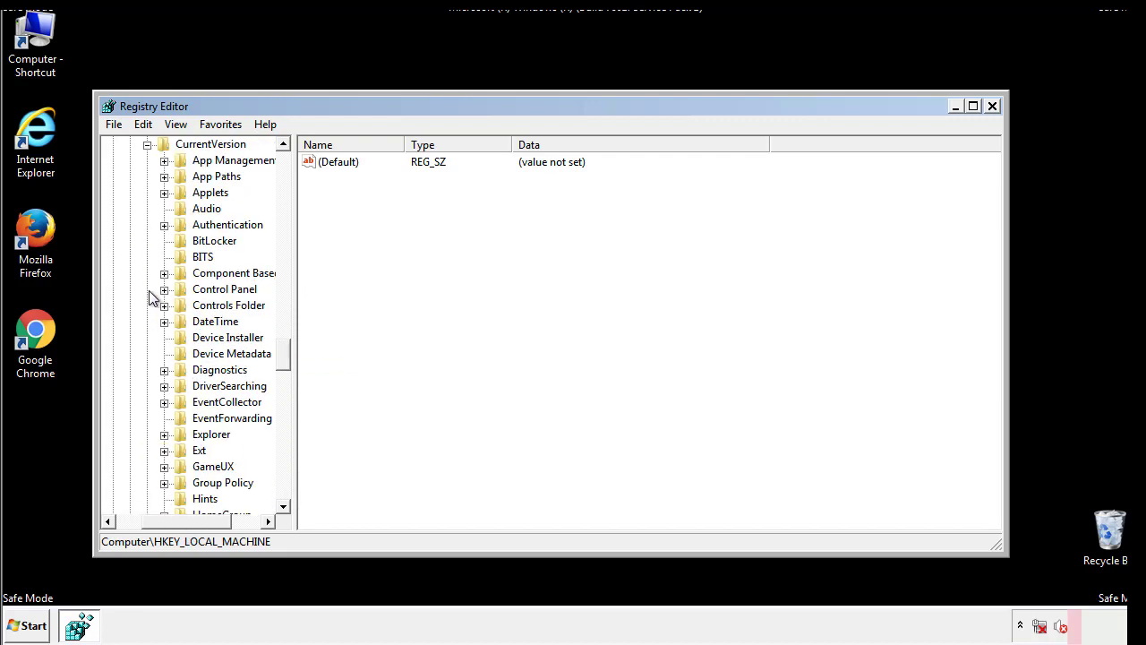
left_click_drag(285, 358, 283, 415)
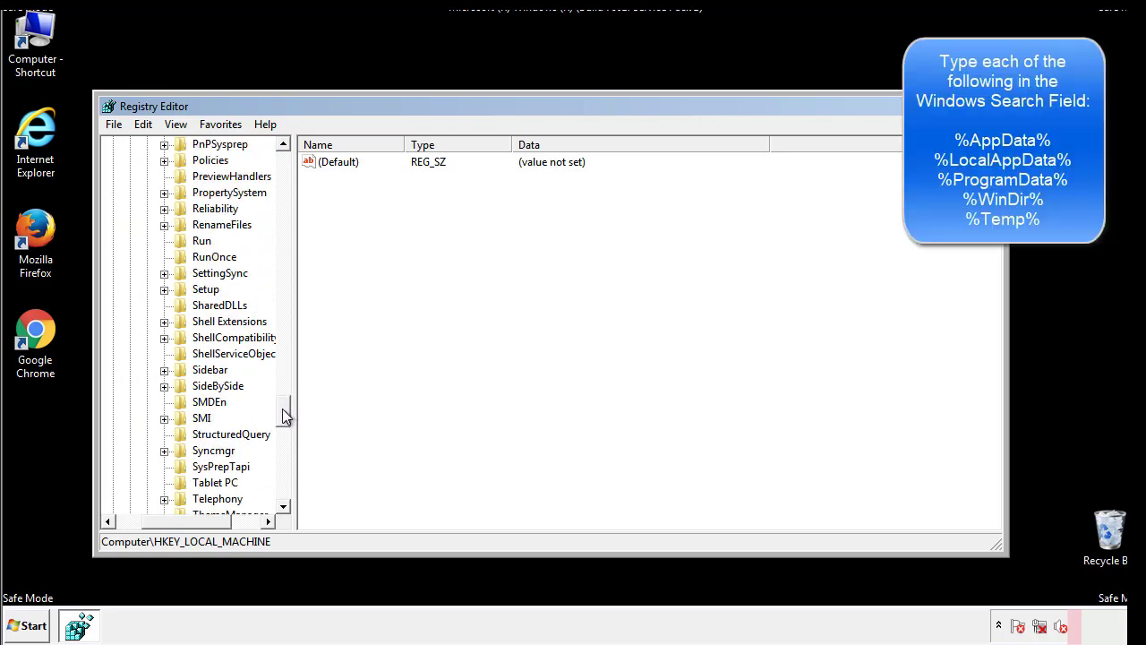
- Delete tappi.loc from HKLM's Run key, leaving only the default and VMware values
left_click(190, 242)
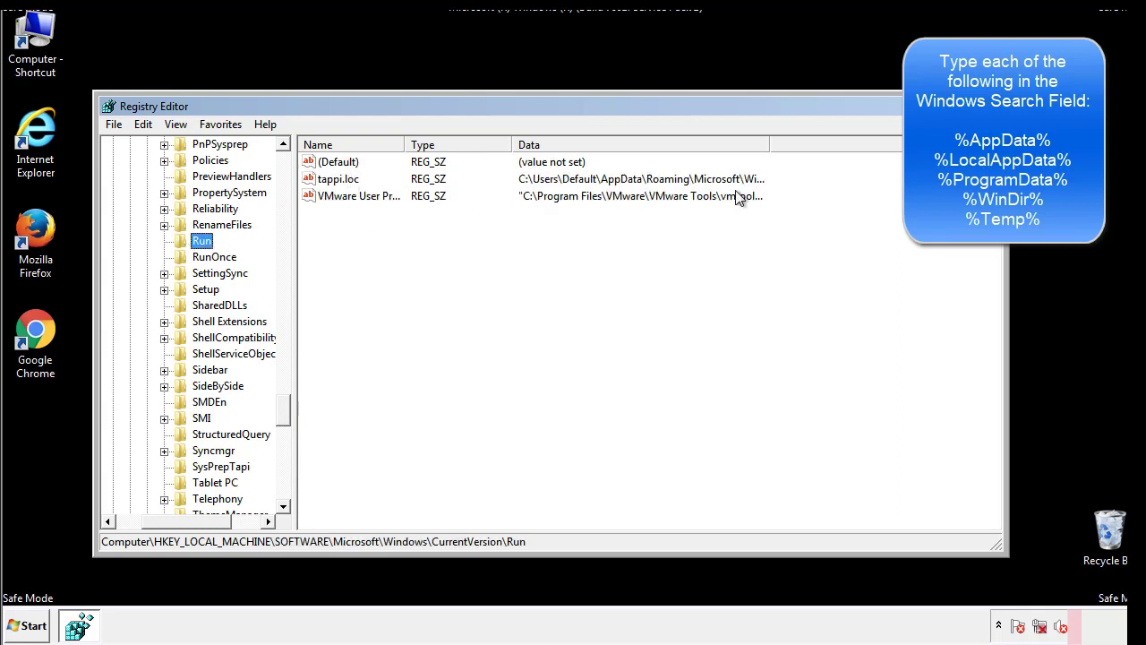
left_click(339, 185)
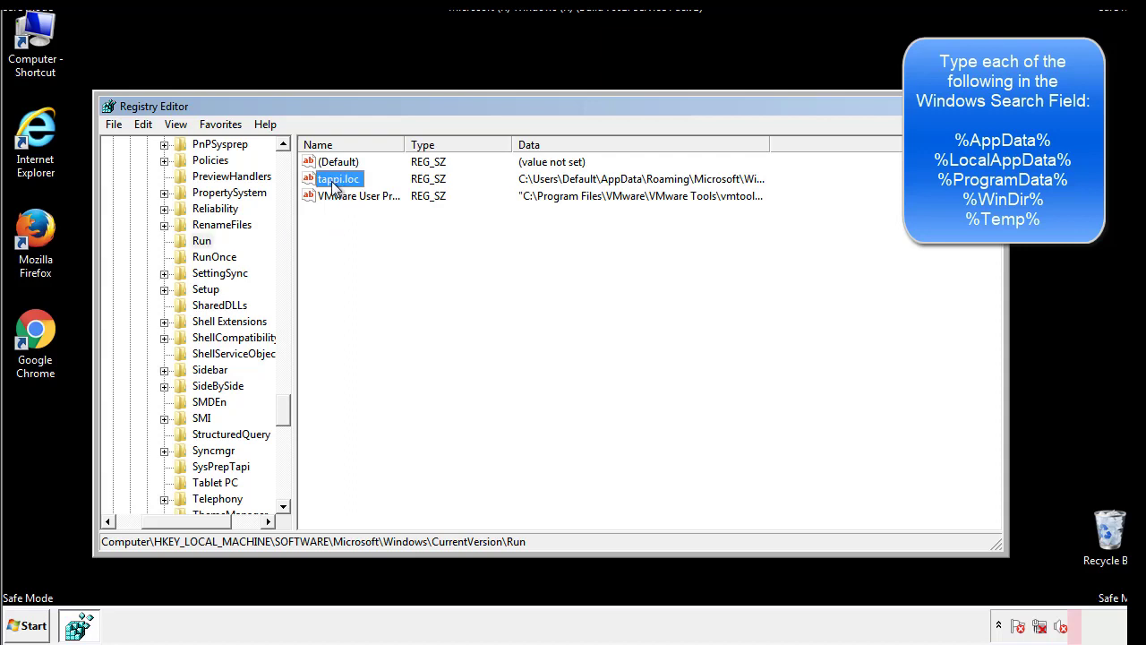
right_click(333, 183)
left_click(357, 233)
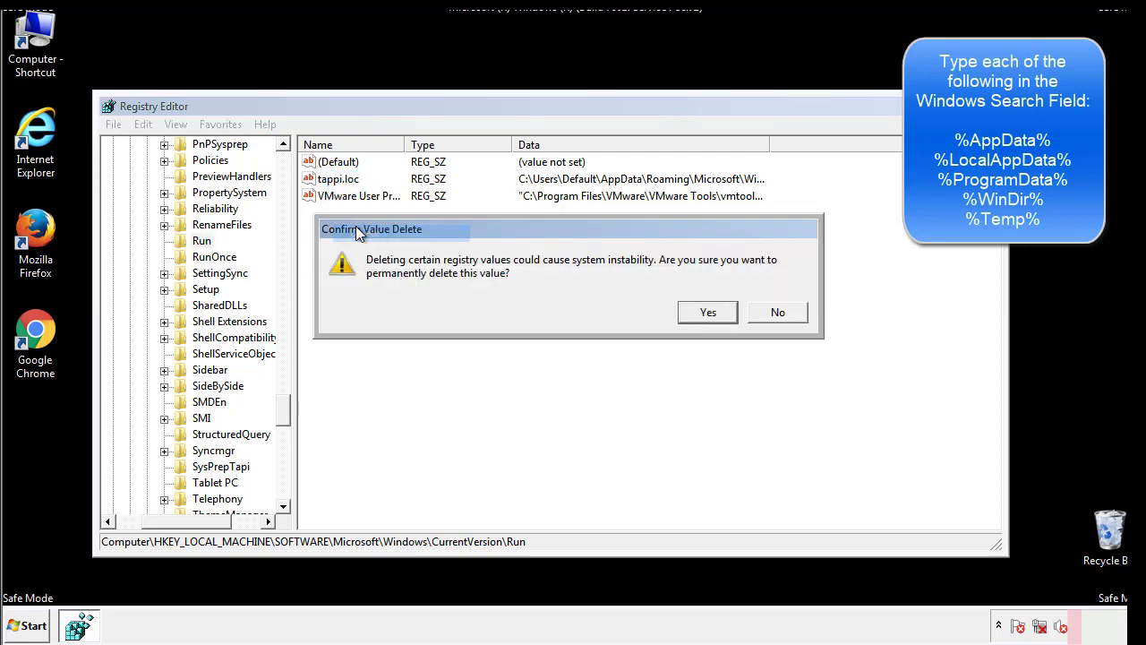
left_click(697, 313)
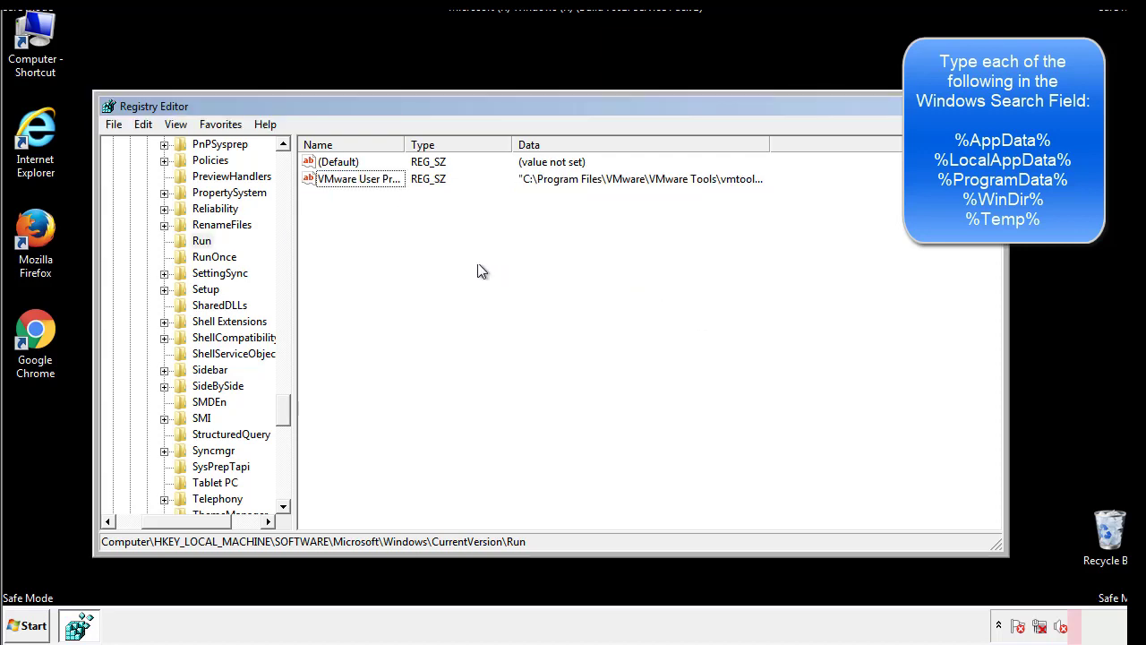
left_click_drag(284, 403, 283, 491)
- Collapse HKEY_LOCAL_MACHINE and expand HKEY_CURRENT_USER\Software\Microsoft\Windows\CurrentVersion
left_click_drag(215, 512, 139, 533)
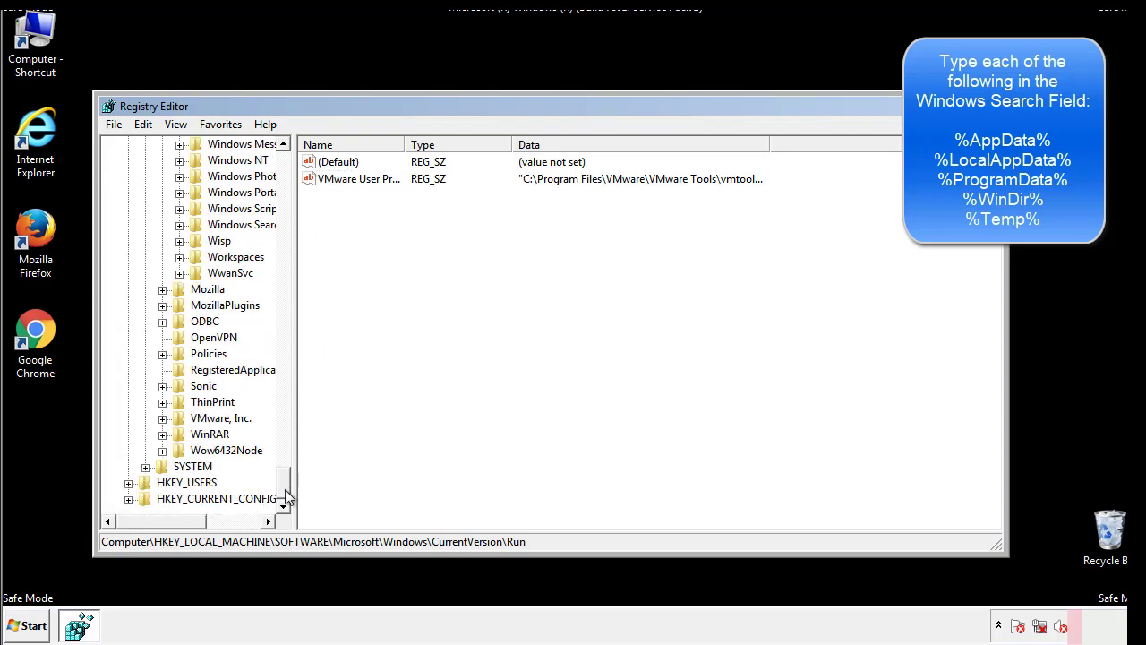
left_click_drag(288, 499, 294, 177)
left_click(128, 192)
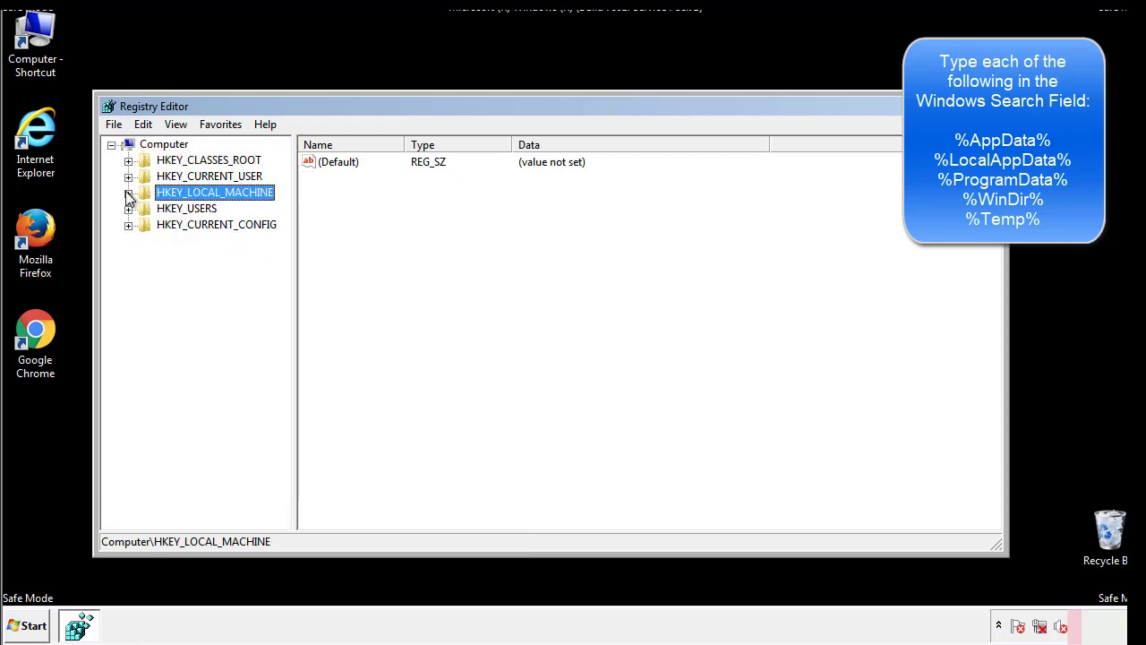
left_click(128, 177)
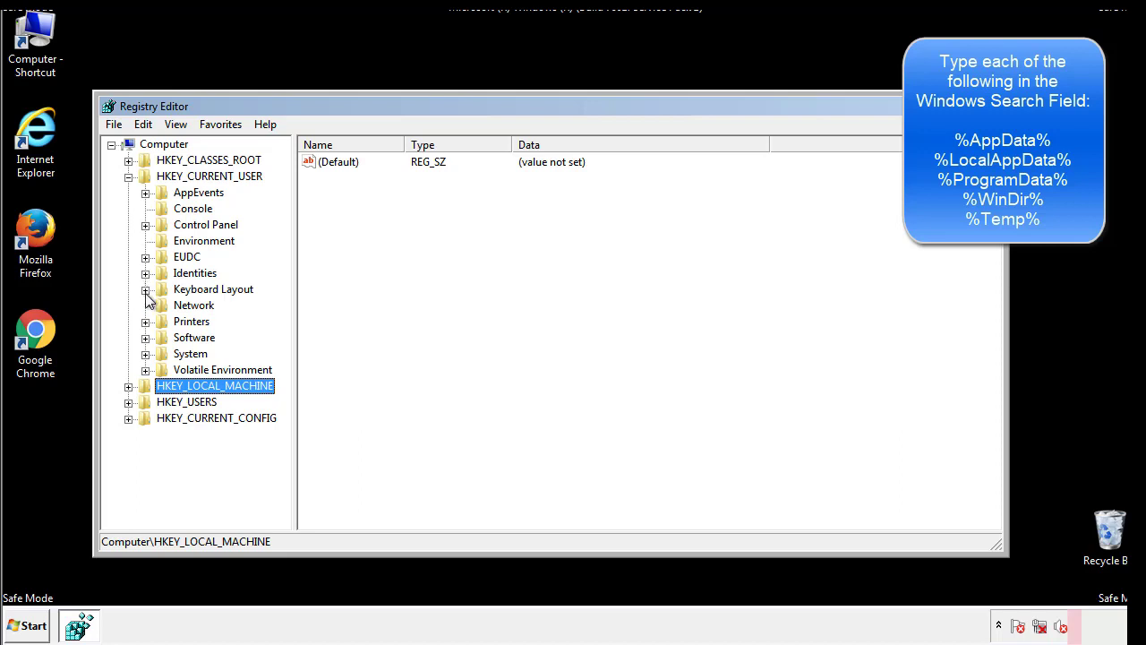
left_click(145, 337)
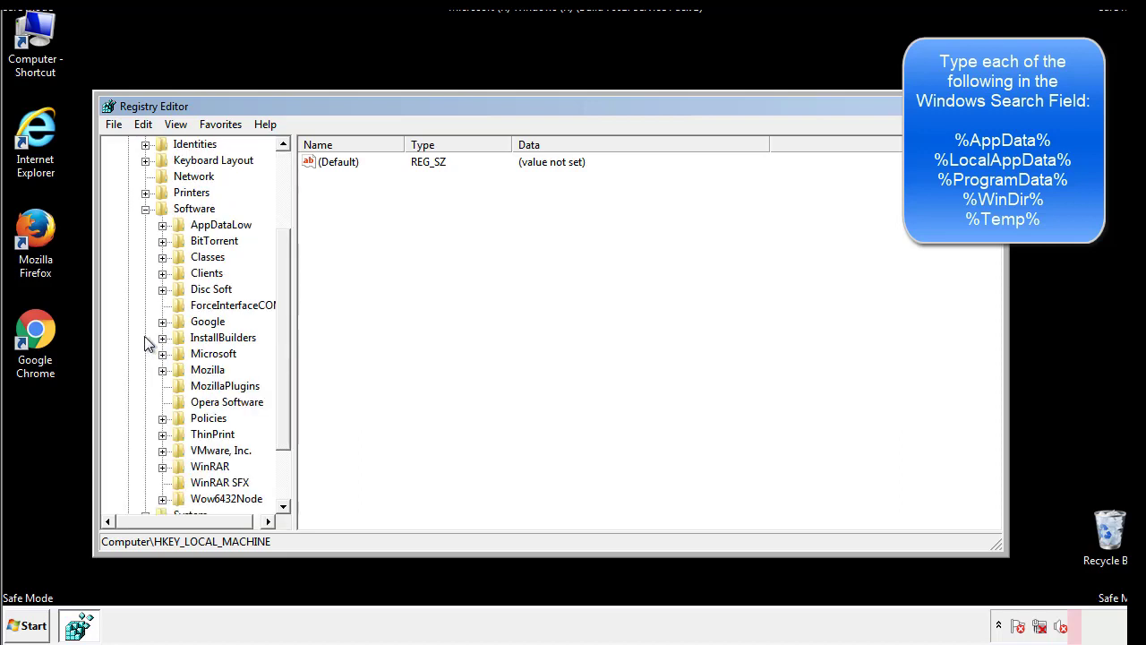
left_click_drag(281, 326, 281, 342)
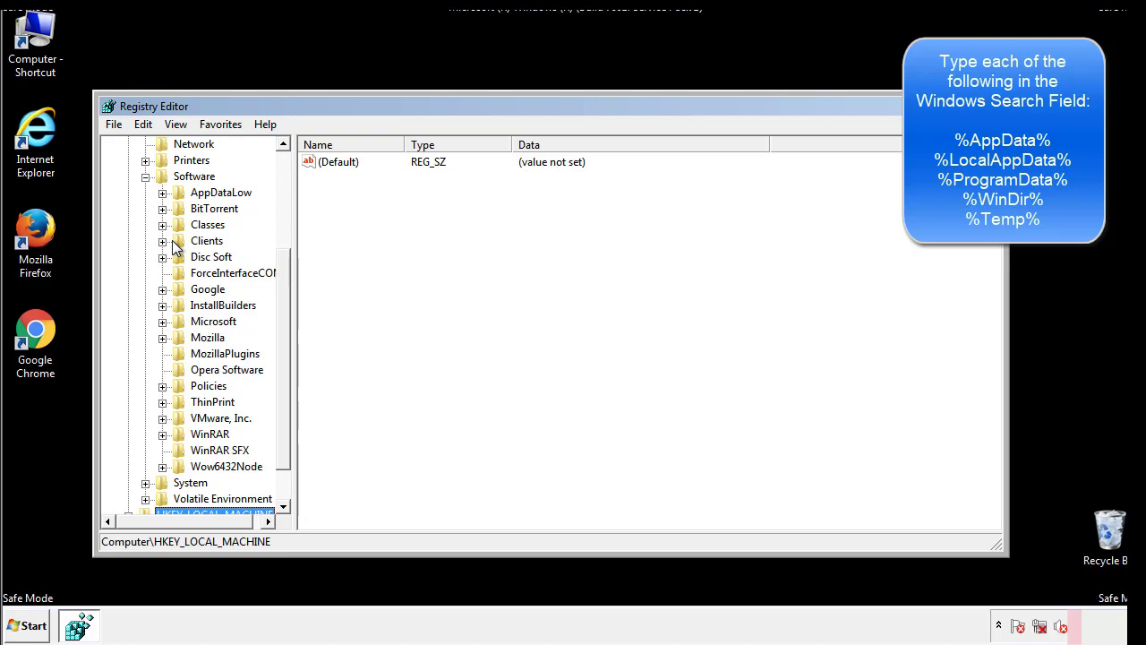
left_click(162, 322)
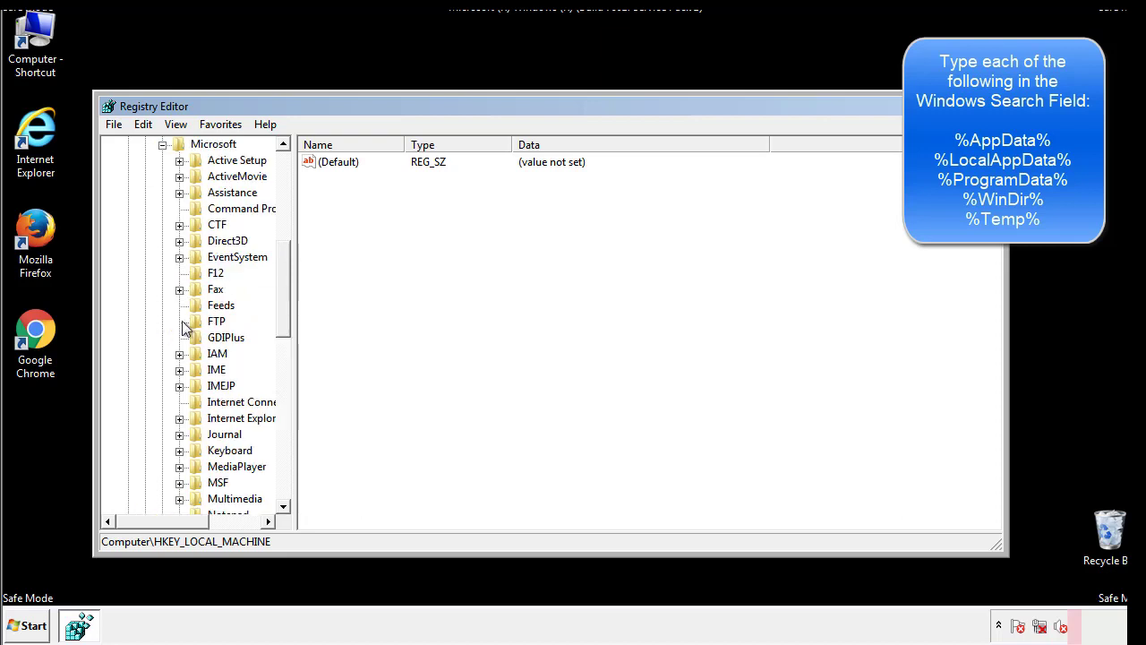
left_click_drag(281, 262, 283, 380)
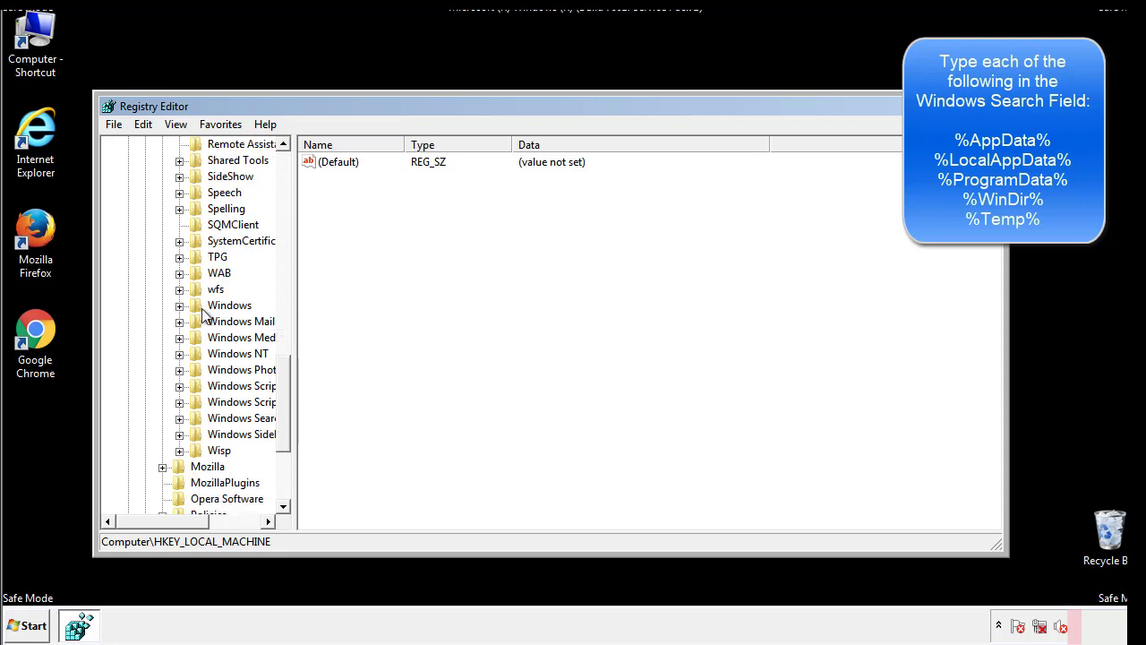
left_click(180, 306)
left_click(197, 321)
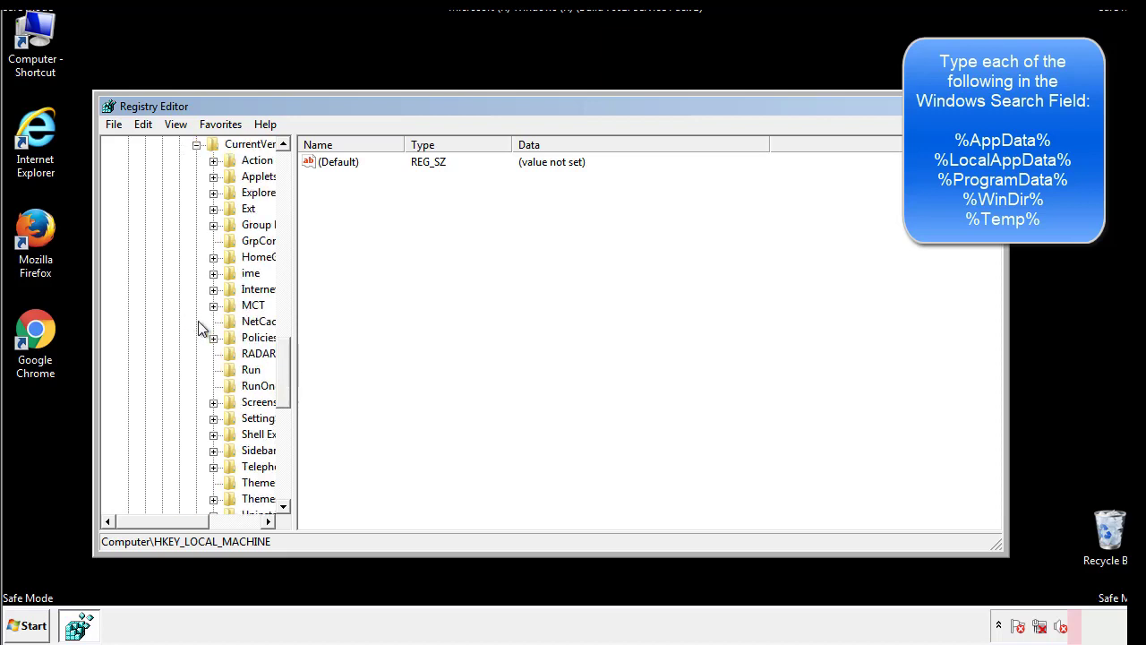
left_click_drag(175, 528, 201, 521)
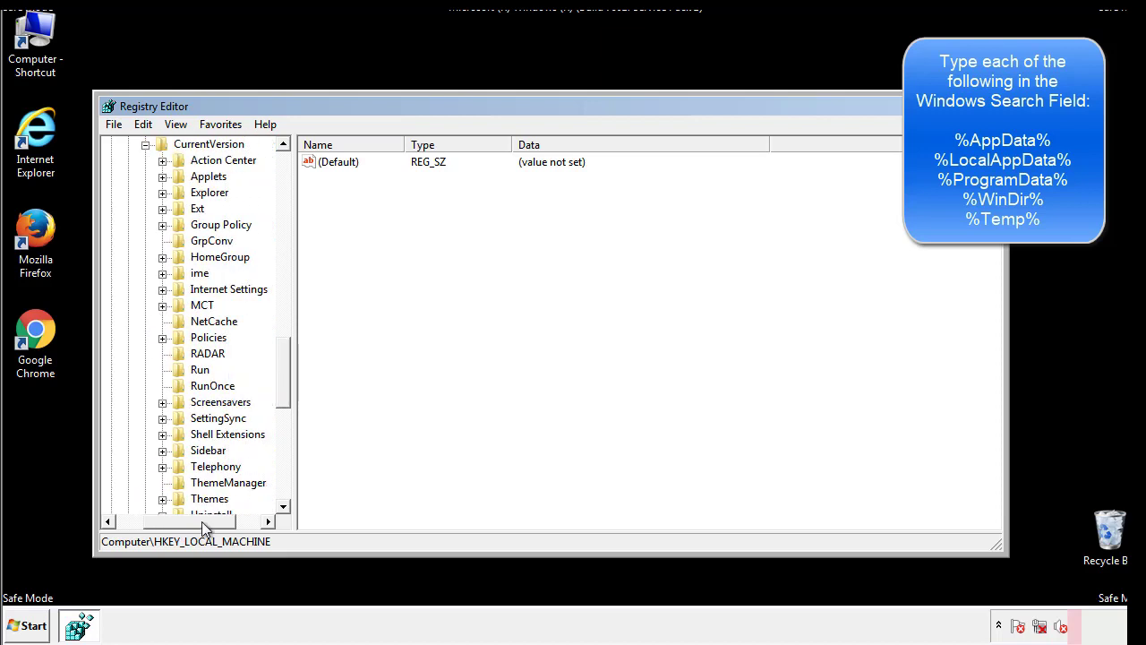
- Check HKCU's Run values, holding only DAEMON Tools, then collapse the Windows key
left_click(199, 368)
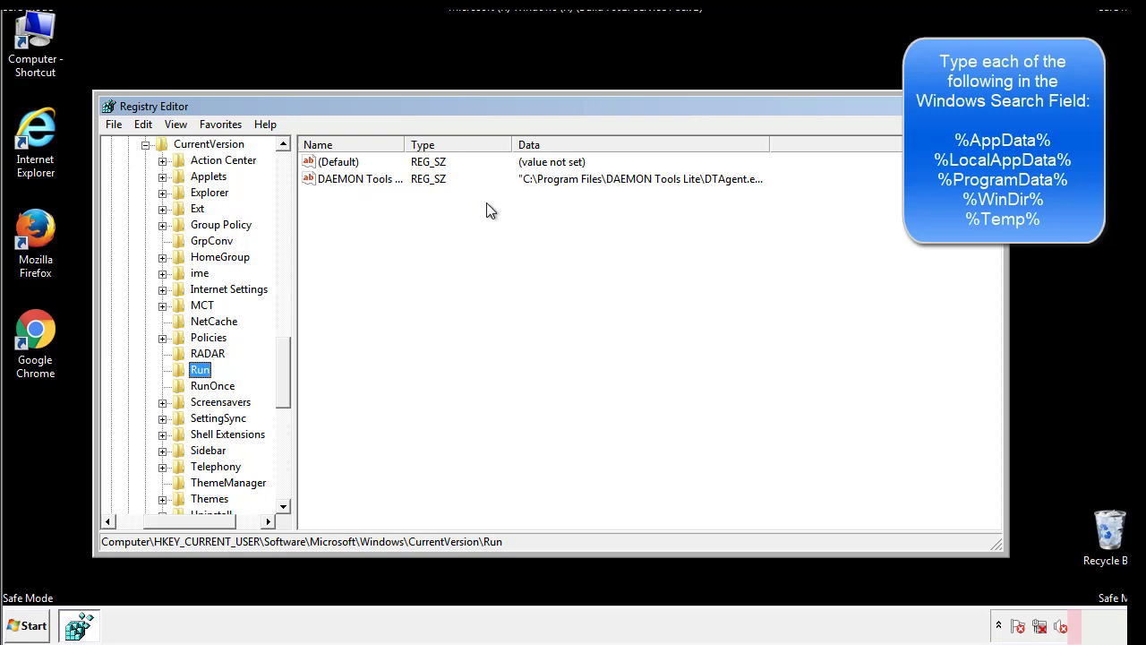
key("Tab")
left_click_drag(190, 518, 167, 520)
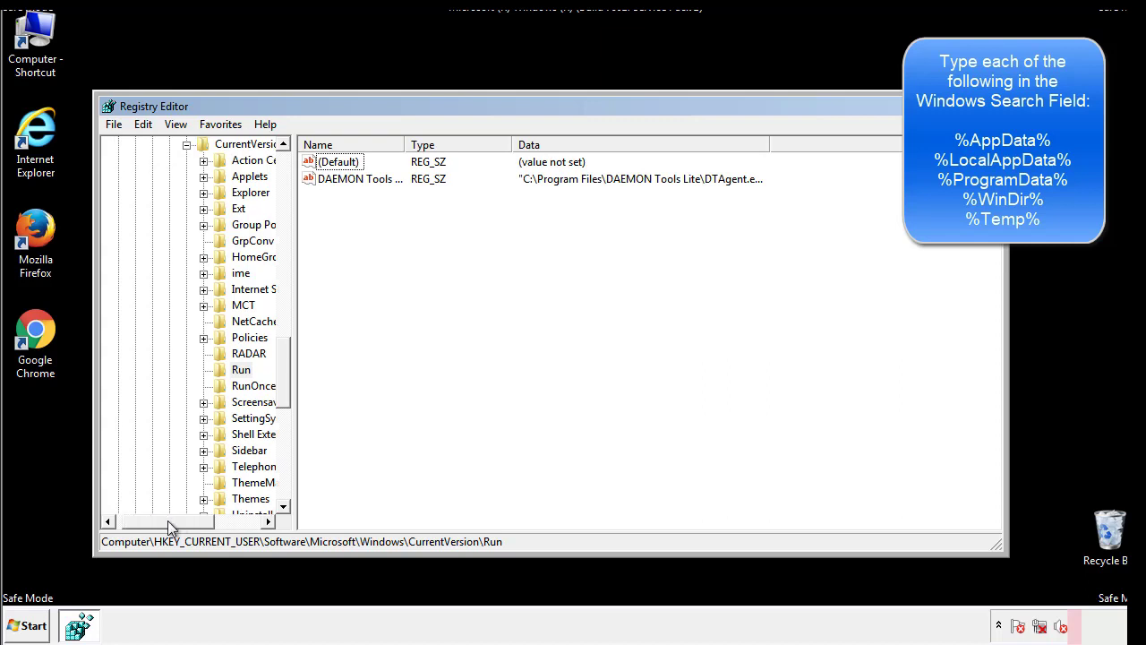
left_click_drag(290, 388, 283, 374)
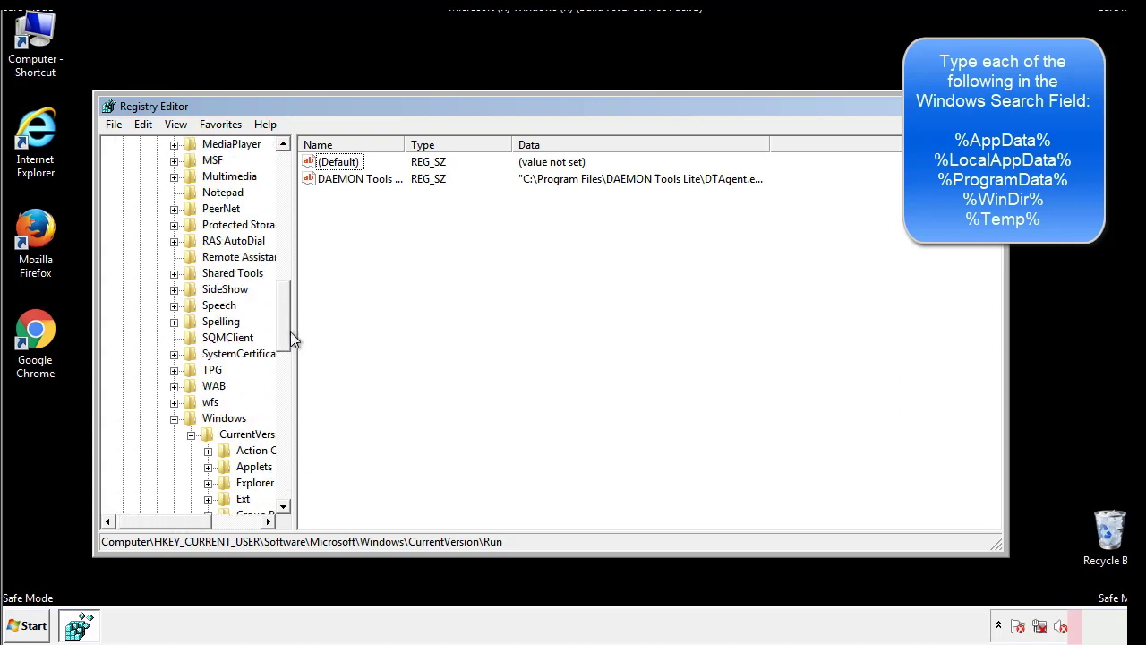
left_click(174, 418)
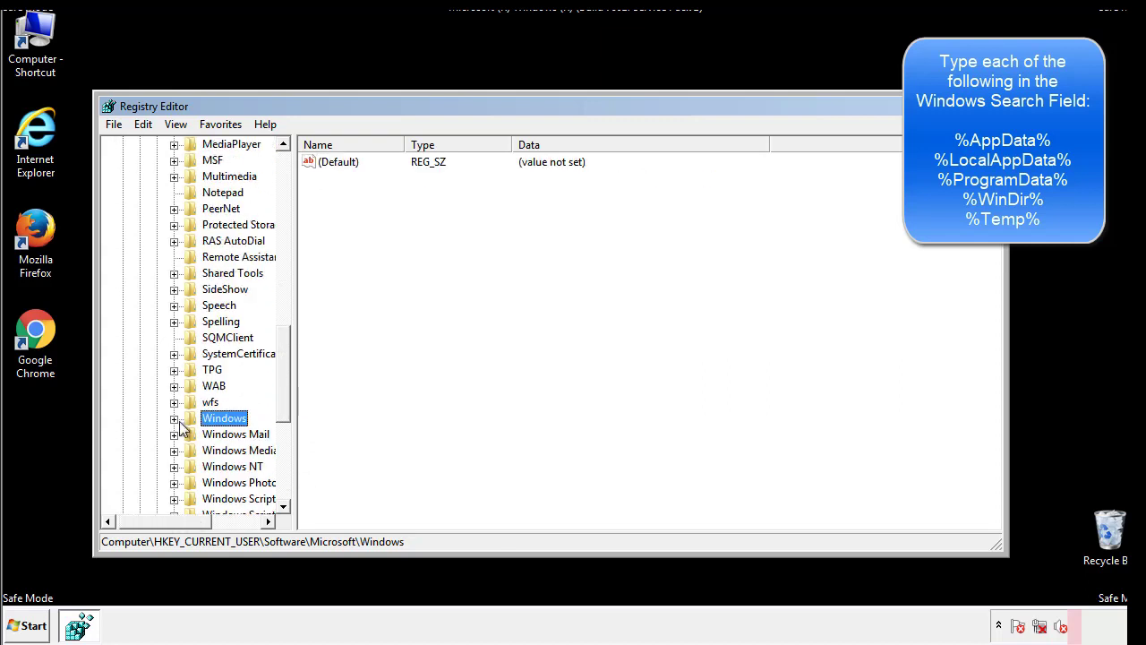
left_click_drag(288, 399, 288, 221)
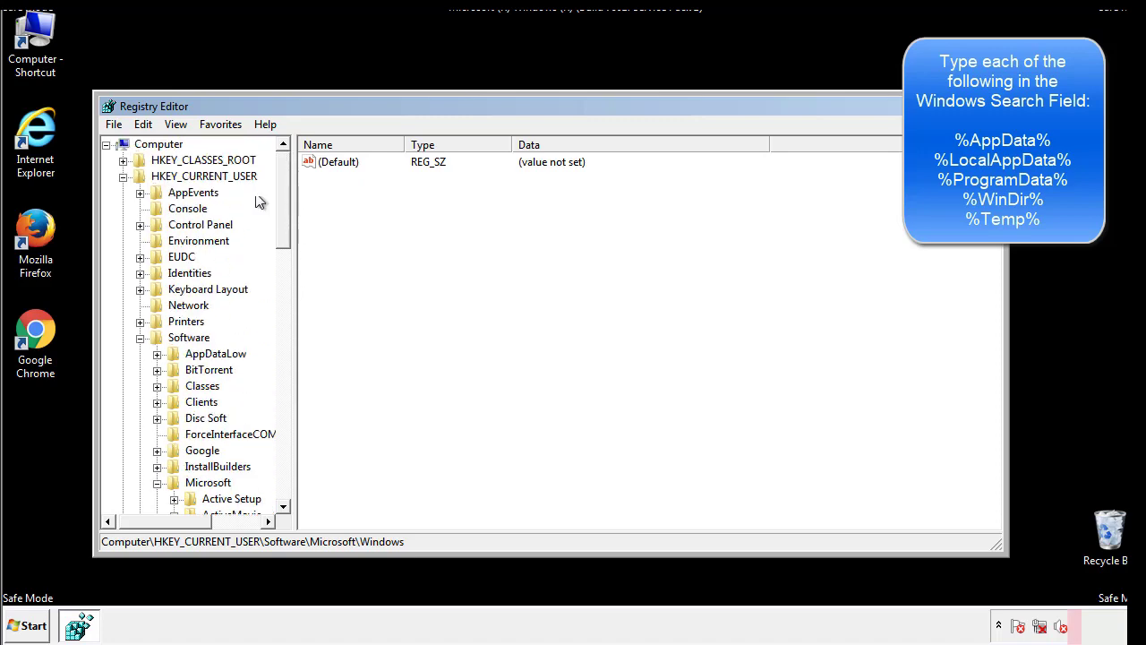
- Search the registry for '%tem' with Edit > Find, landing on the Temporary Files key
left_click(143, 125)
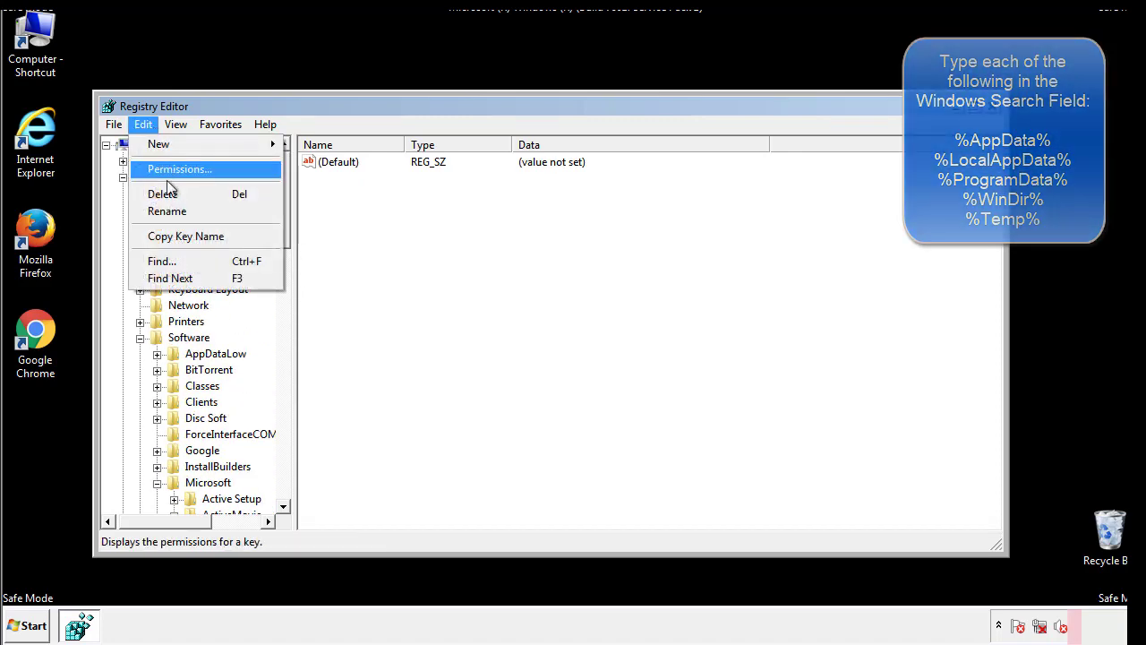
left_click(159, 260)
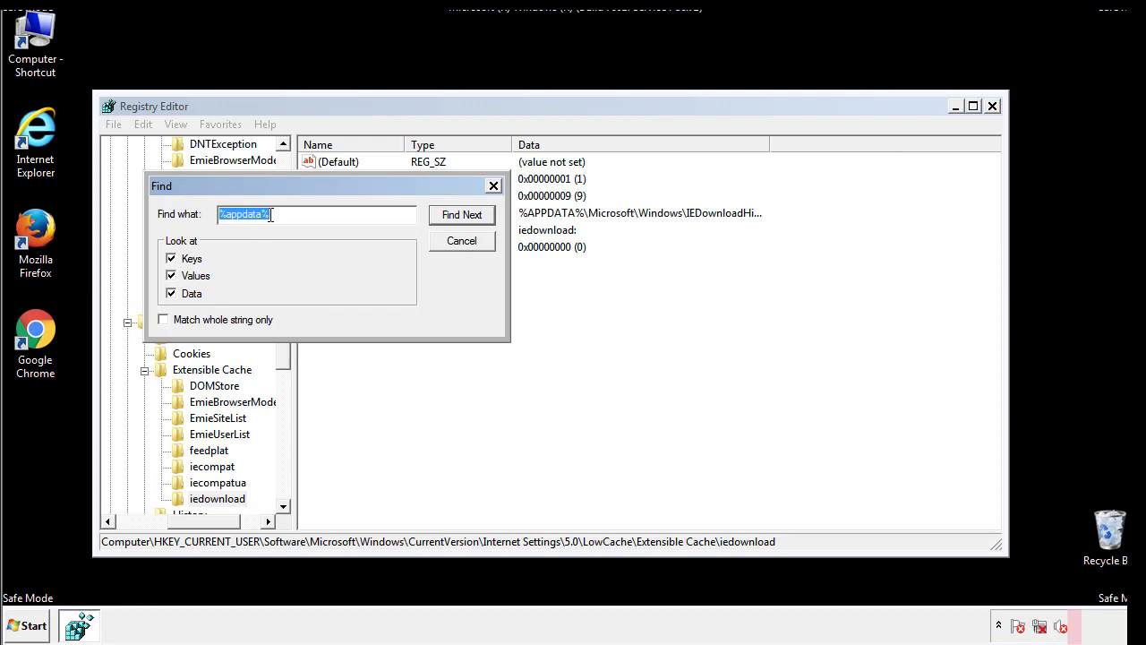
type("%t")
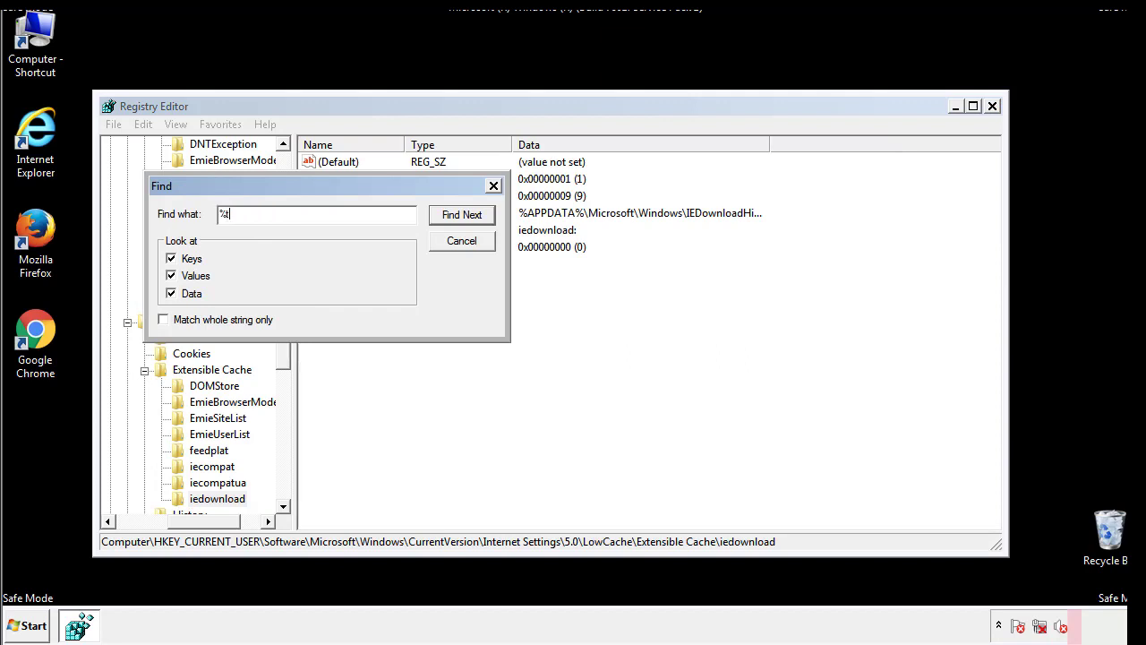
type("emp%")
key("Return")
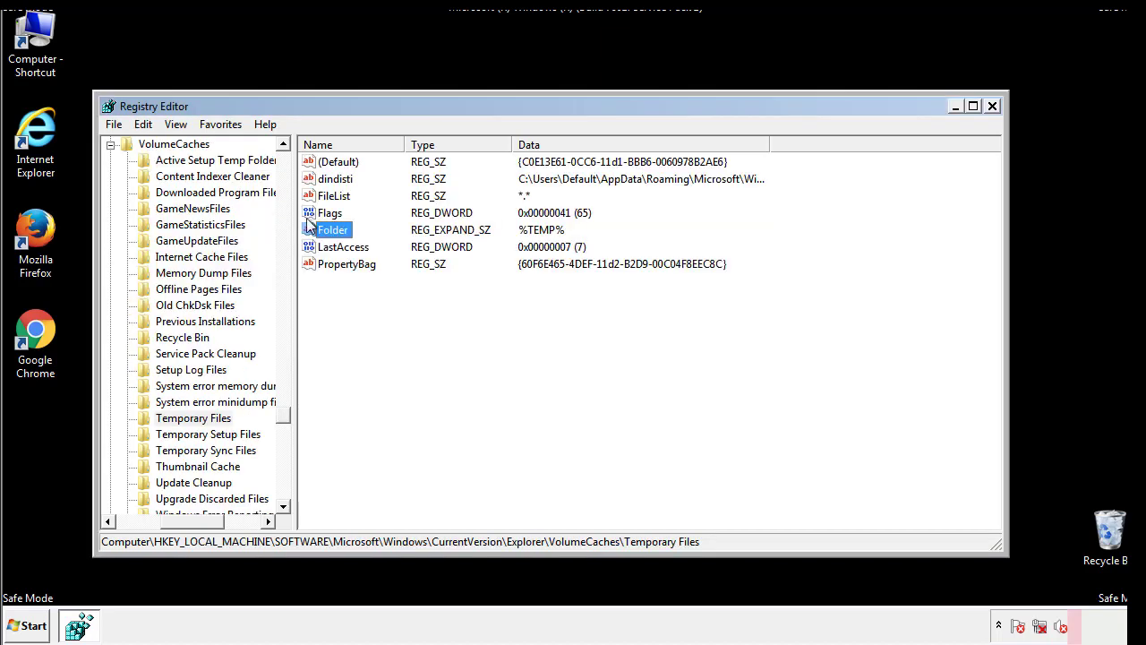
- Delete all values in the Temporary Files key, including dindisti, leaving an unset default
left_click(468, 314)
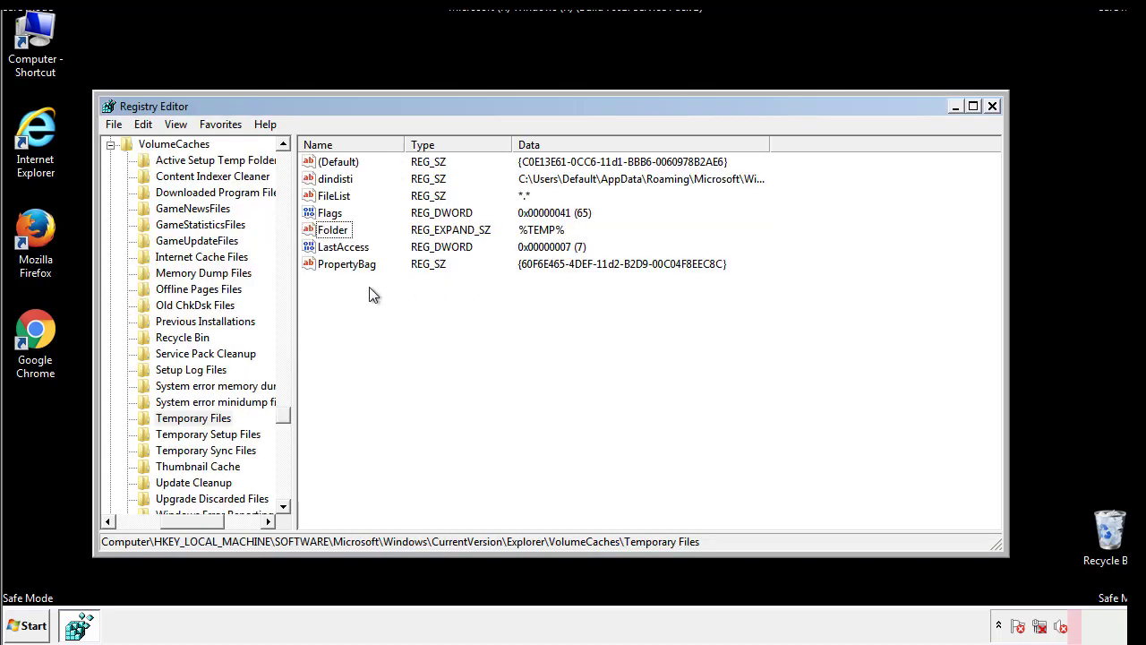
mouse_move(368, 287)
left_mouse_down()
mouse_move(339, 263)
mouse_move(324, 166)
left_mouse_up()
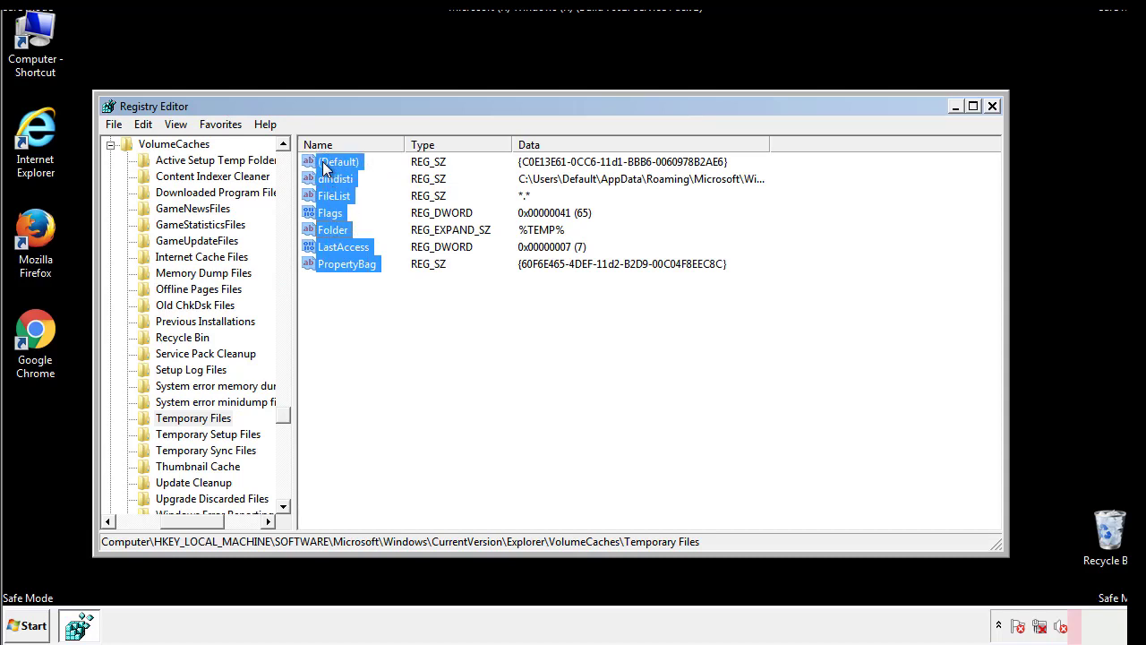
right_click(324, 168)
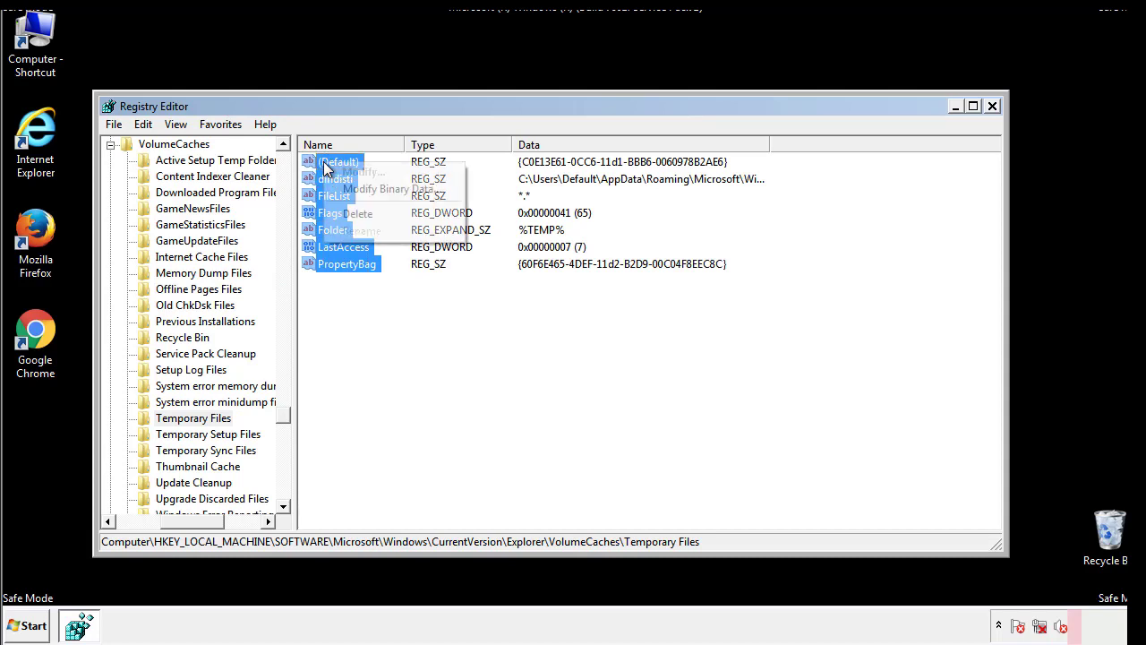
left_click(350, 215)
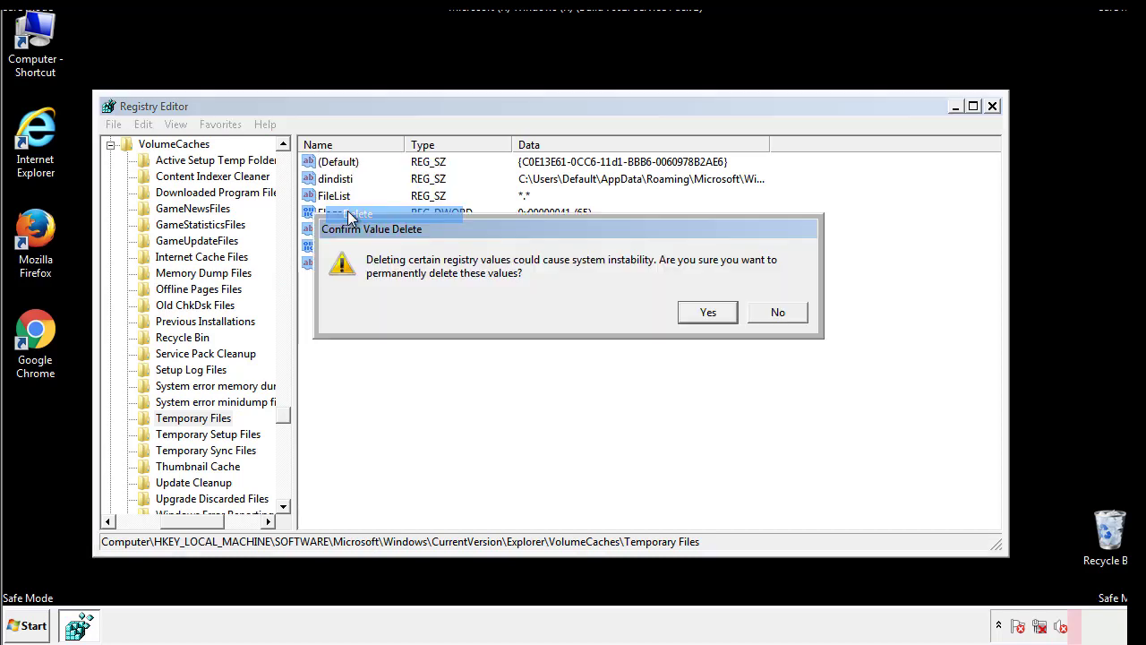
left_click(706, 312)
left_click(399, 220)
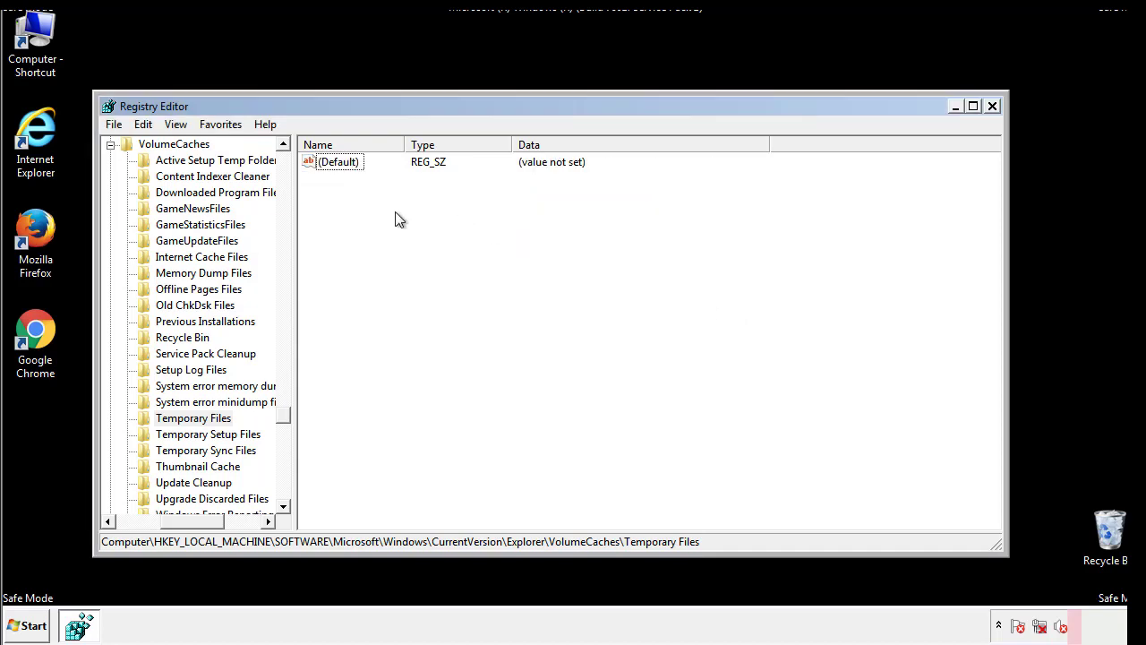
- Close Registry Editor and launch msconfig from the Start menu search
left_click(993, 106)
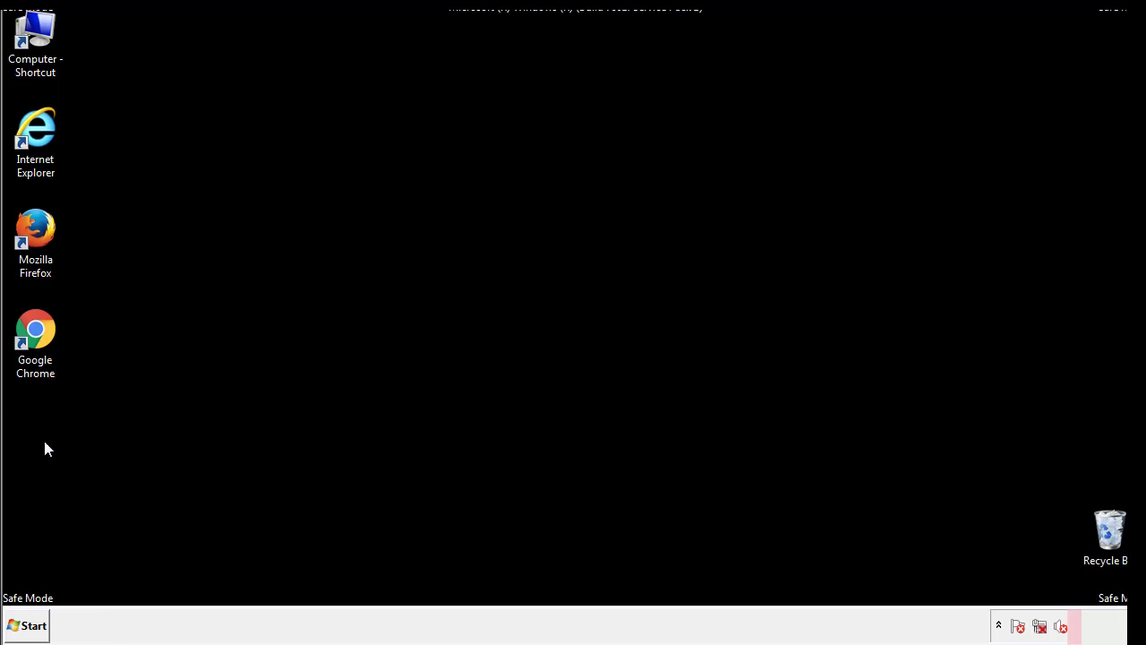
left_click(24, 629)
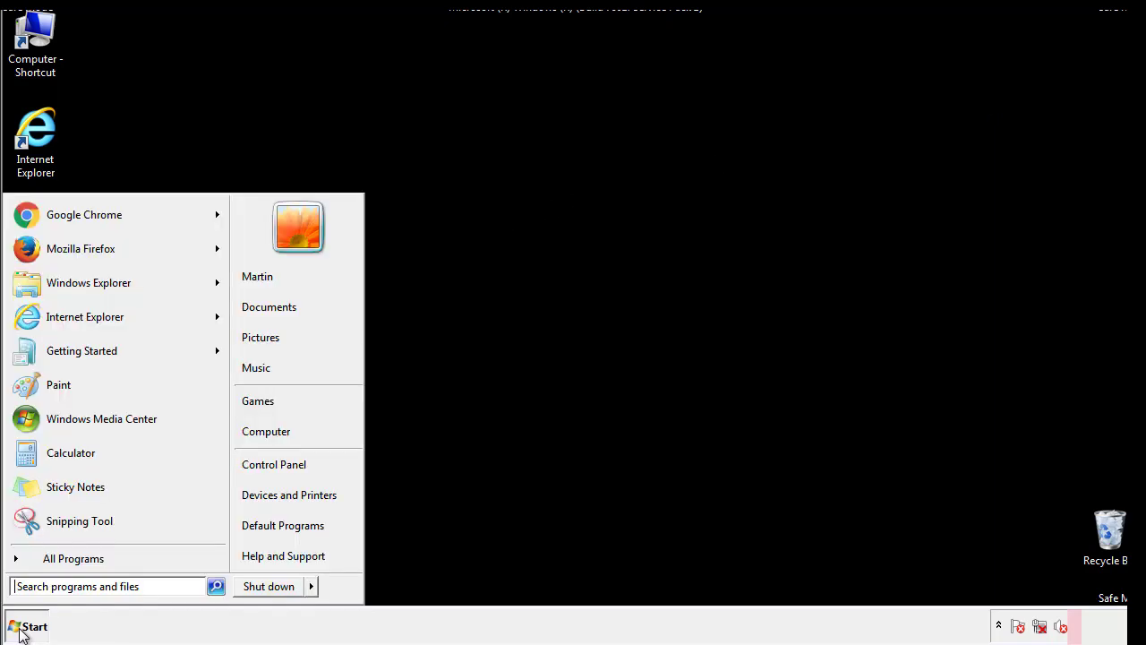
left_click(61, 586)
type("mscon")
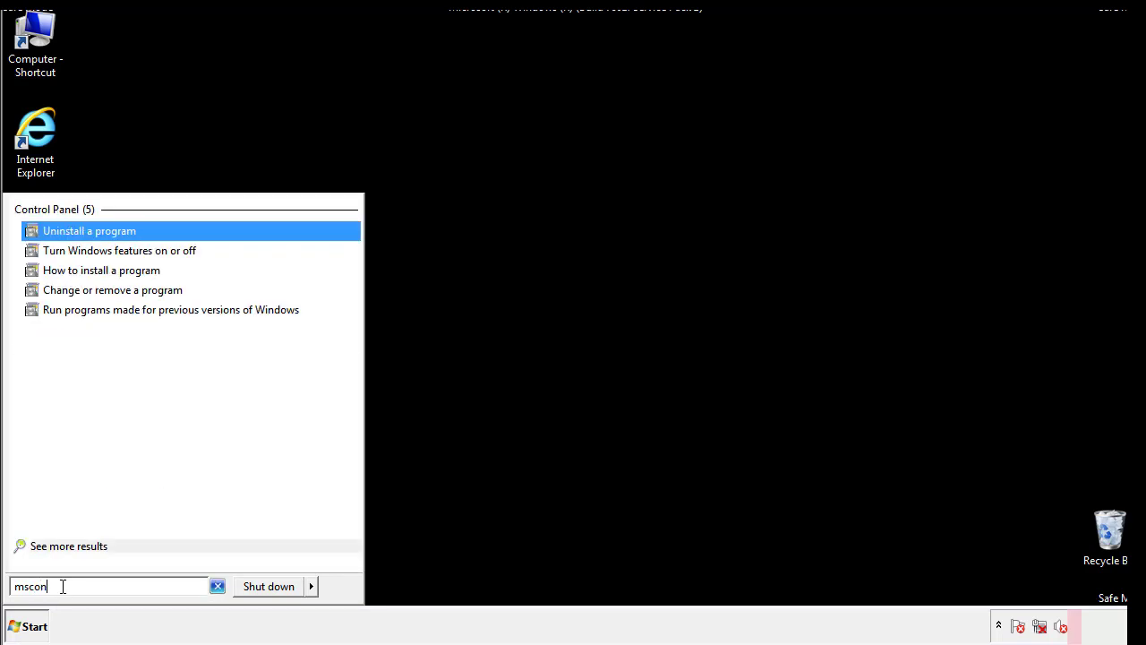
type("fgi")
key("BackSpace")
key("BackSpace")
type("ig")
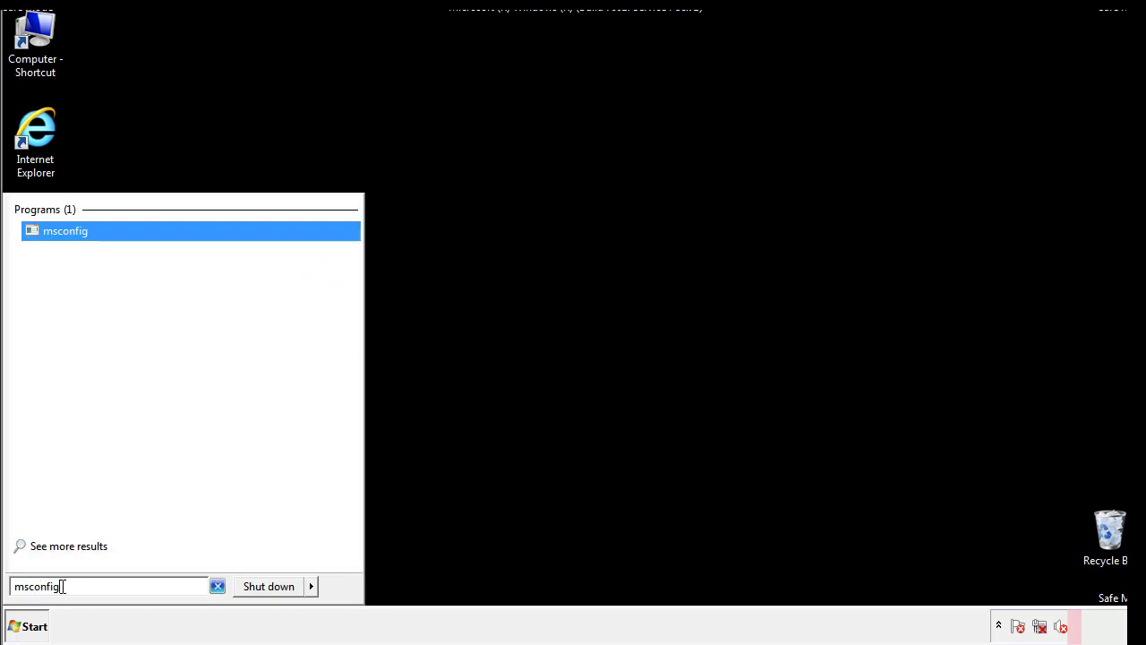
key("Return")
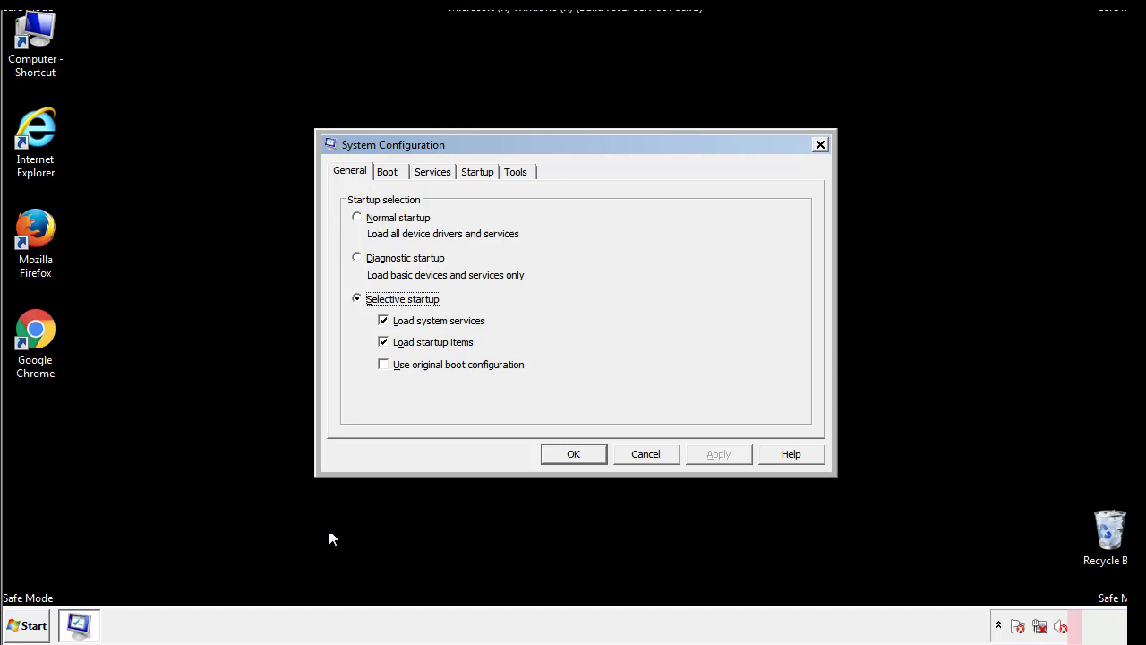
- Uncheck Safe boot on the Boot tab, apply, and restart Windows
left_click(388, 170)
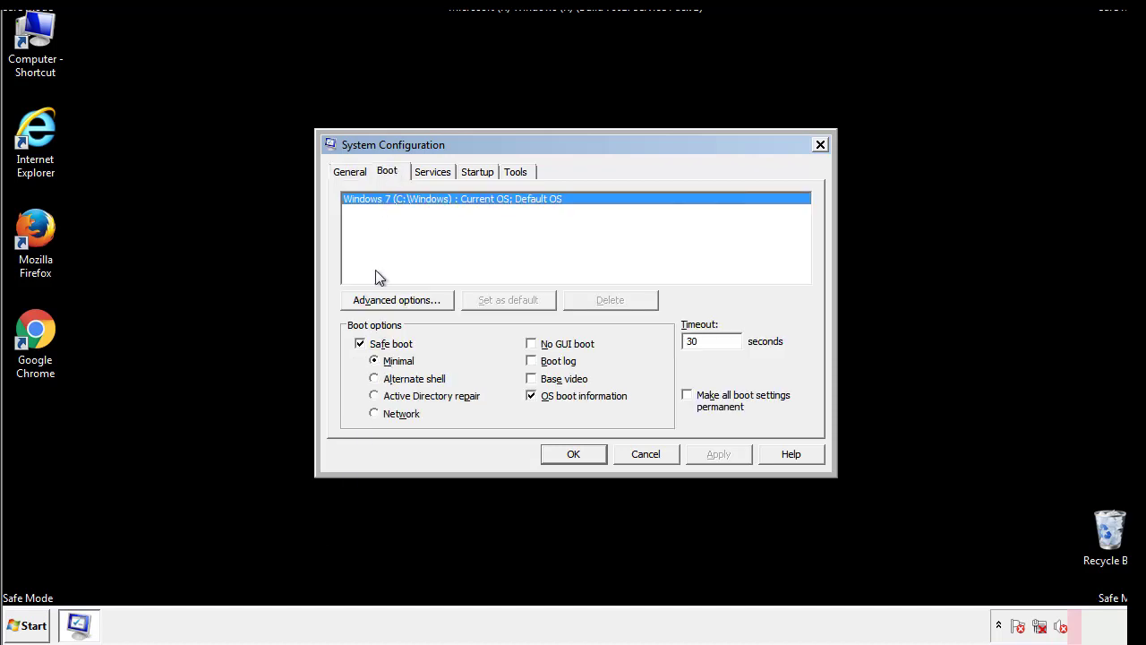
left_click(363, 344)
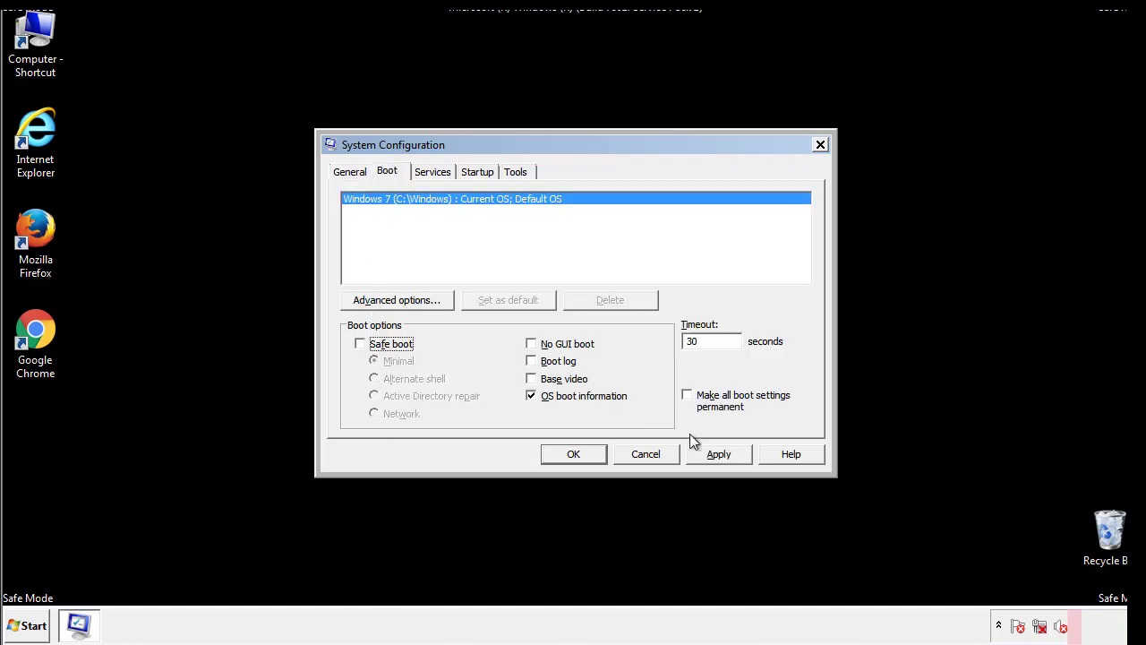
left_click(721, 453)
left_click(573, 453)
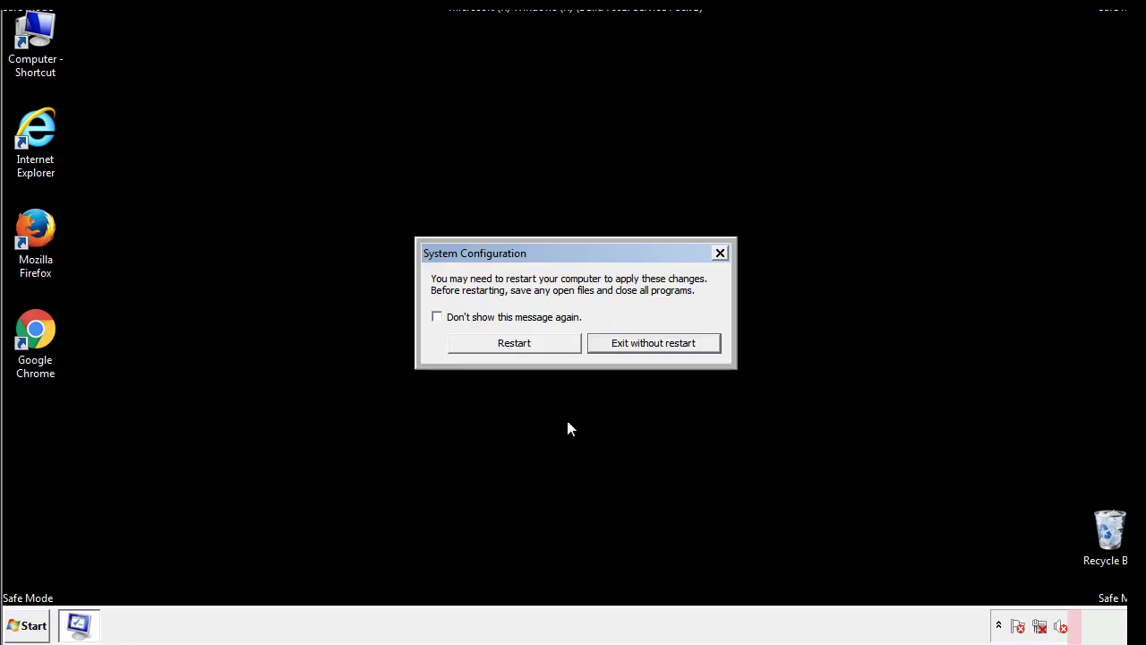
left_click(530, 349)
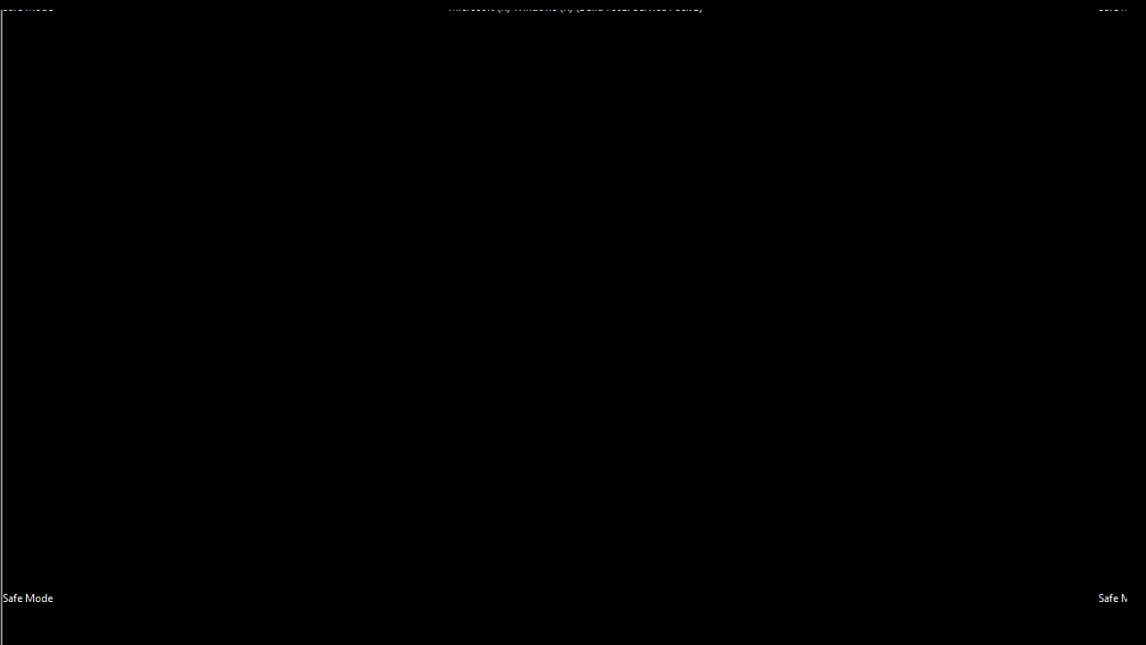